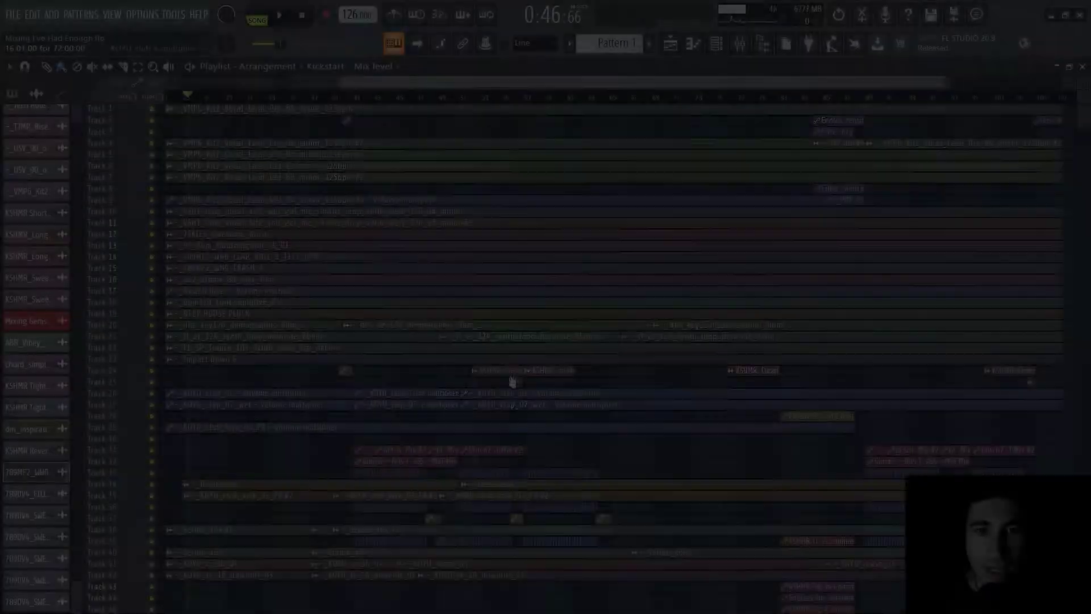
Step: Look through all the tracks of the arrangement in the playlist
scroll(545, 267, "down", 5)
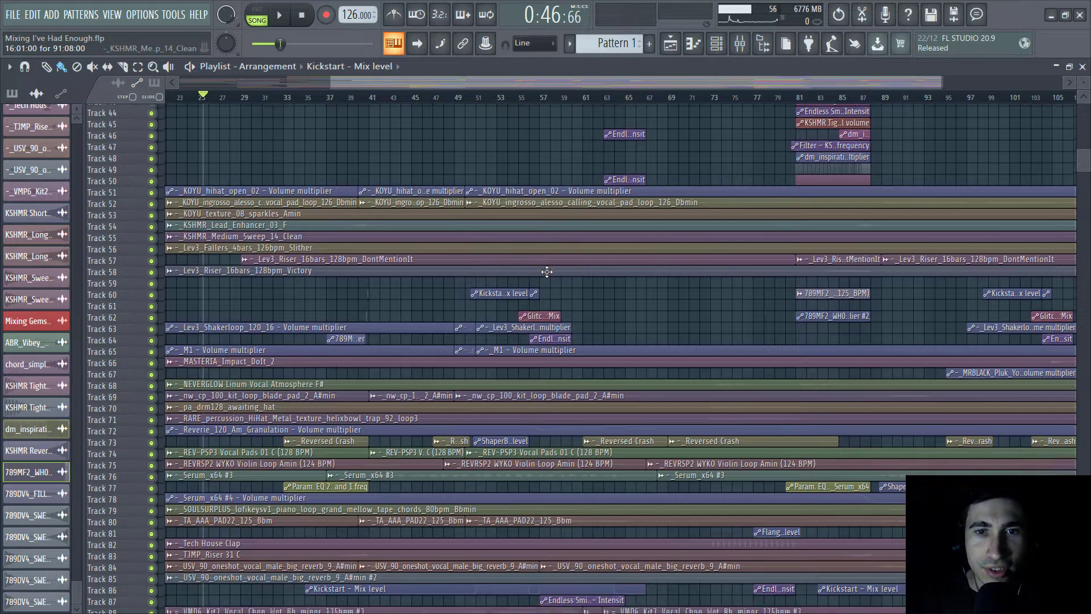
scroll(547, 271, "down", 5)
scroll(546, 272, "up", 9)
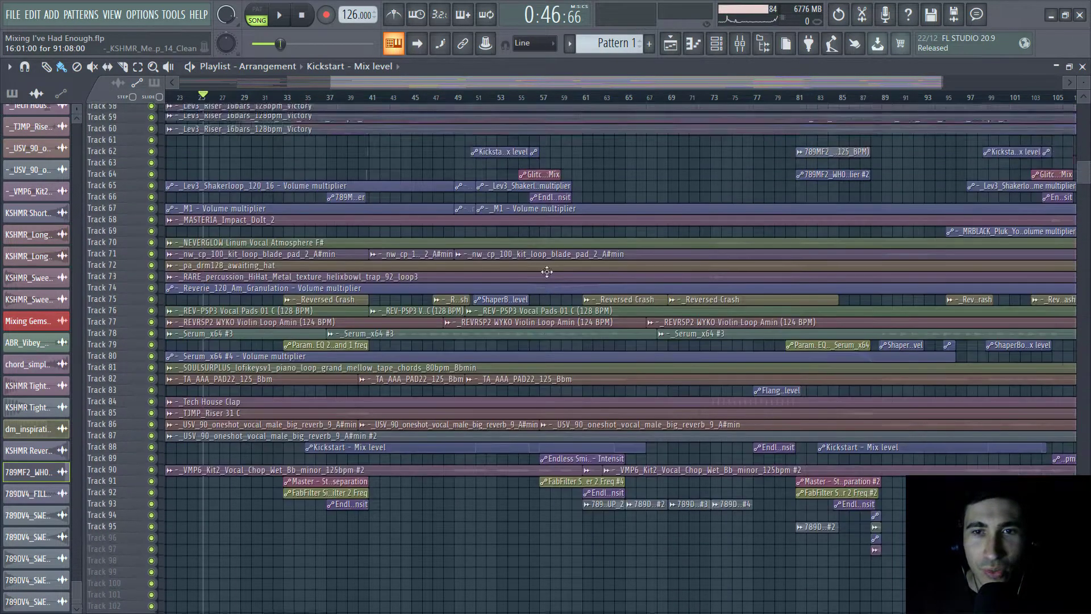
scroll(546, 272, "up", 10)
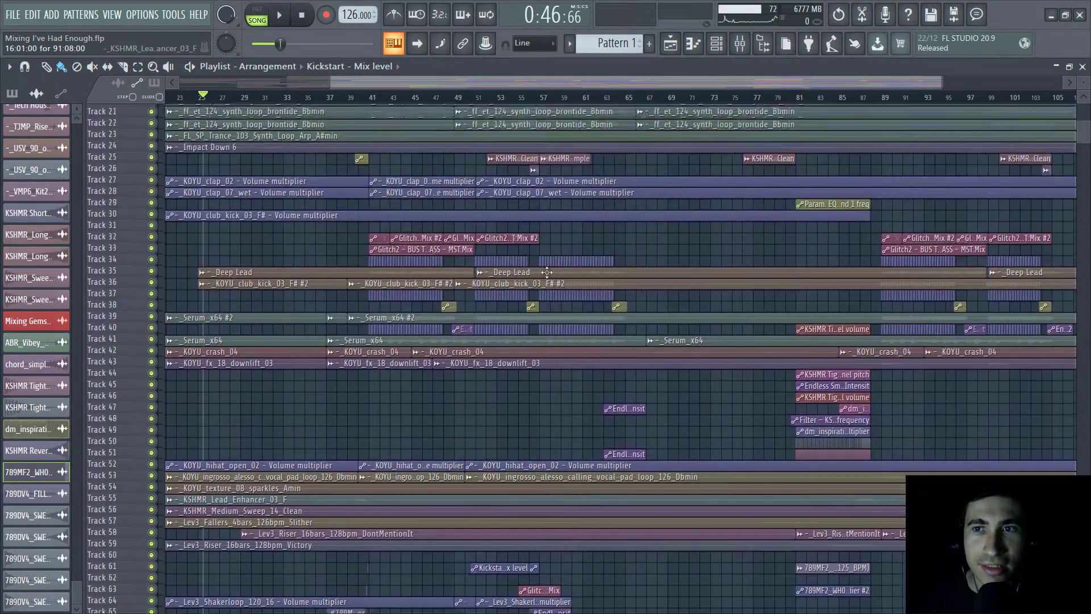
scroll(550, 275, "down", 6)
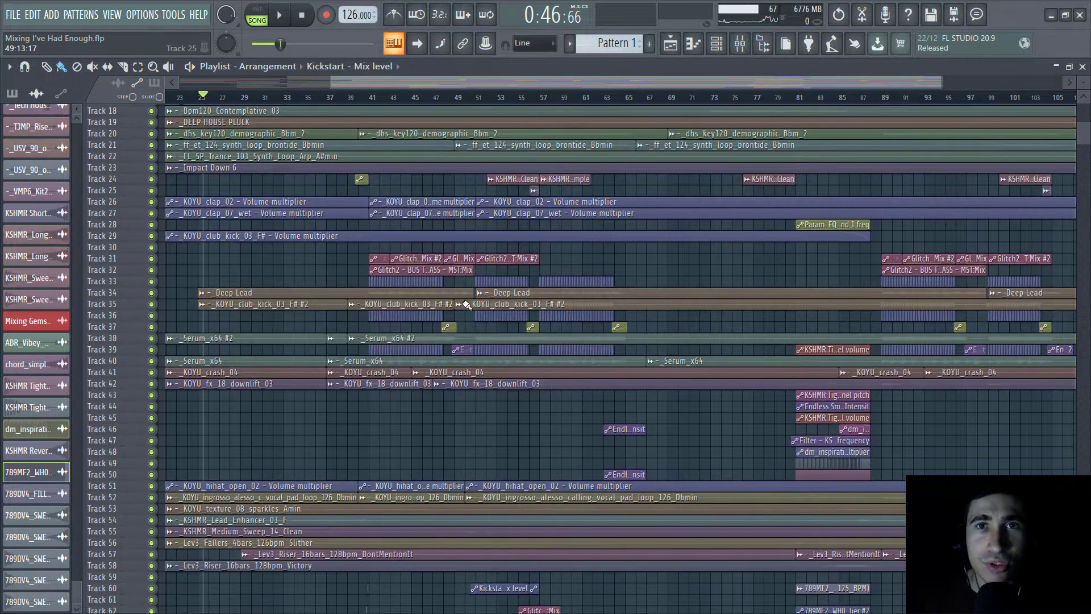
scroll(454, 318, "down", 6)
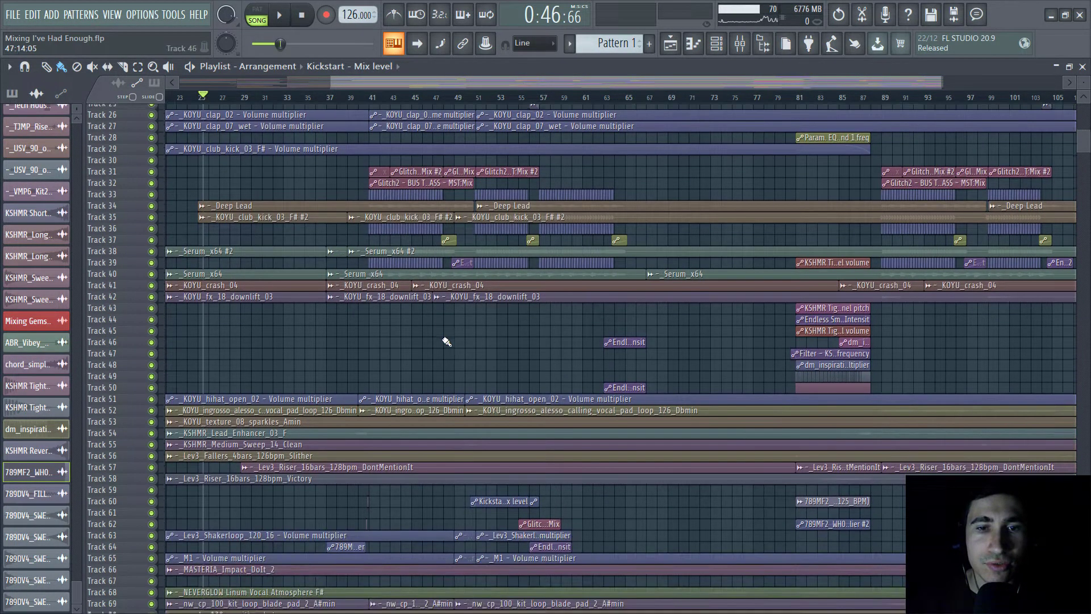
scroll(442, 340, "down", 8)
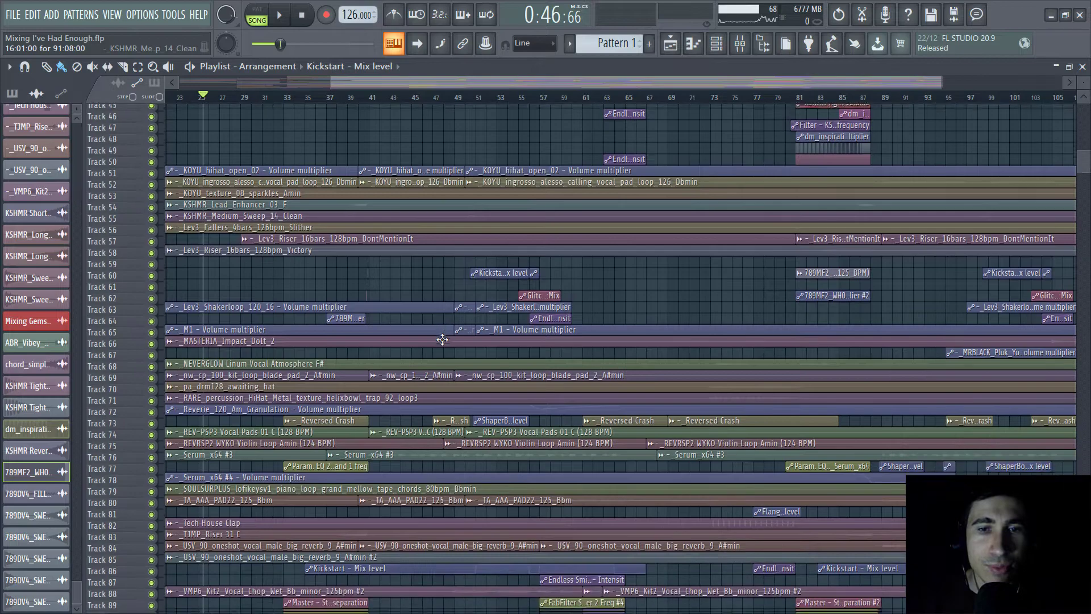
scroll(442, 339, "up", 3)
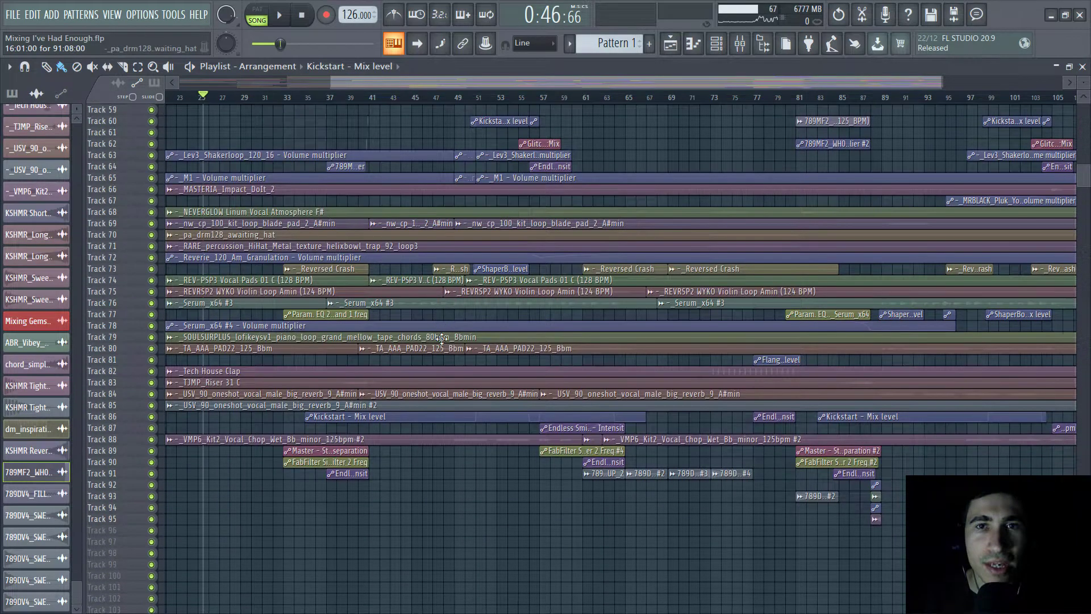
Step: Solo the kick on Track 35 together with the Serum_x64 #2 volume automation on Track 36 and the Serum_x64 #2 audio on Track 38
scroll(442, 339, "up", 5)
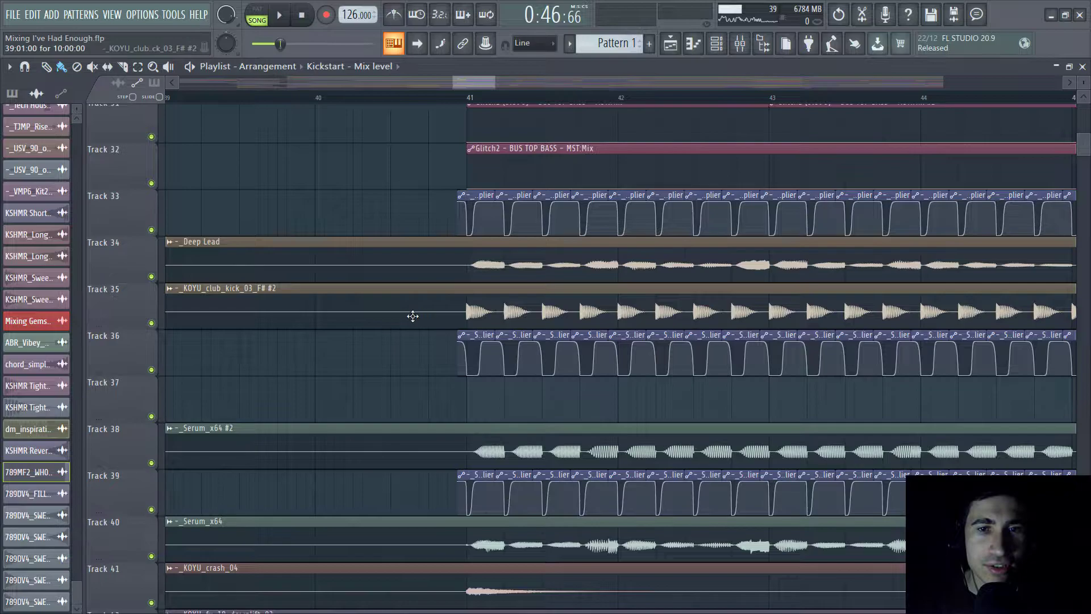
left_click(152, 323, "ctrl")
left_click(151, 370)
left_click(151, 462)
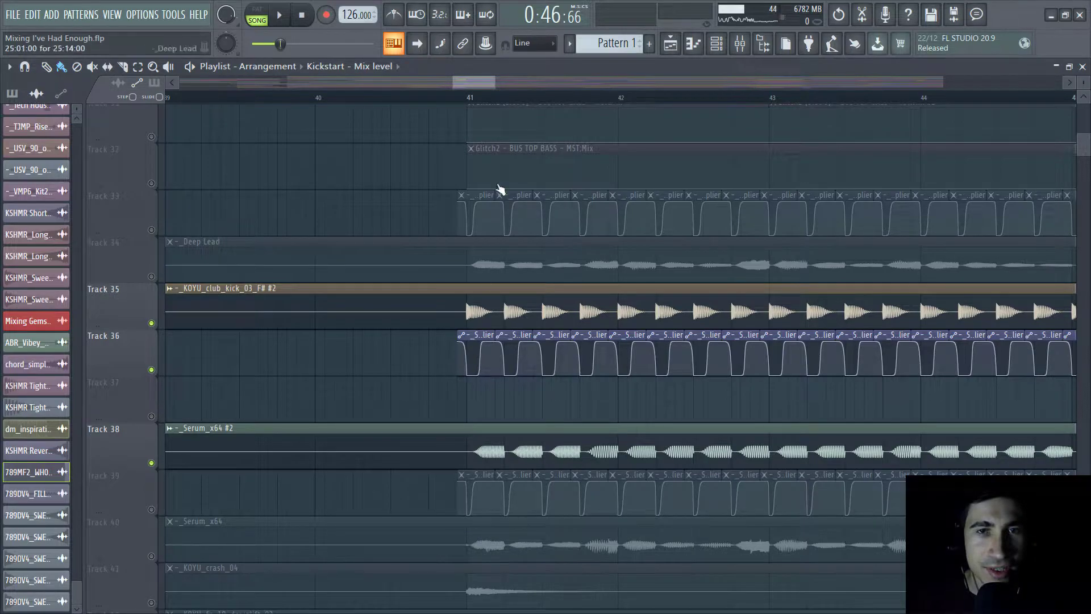
Step: Place the playhead at bar 41, where the first kick hits
scroll(484, 84, "up", 3)
scroll(489, 101, "up", 3)
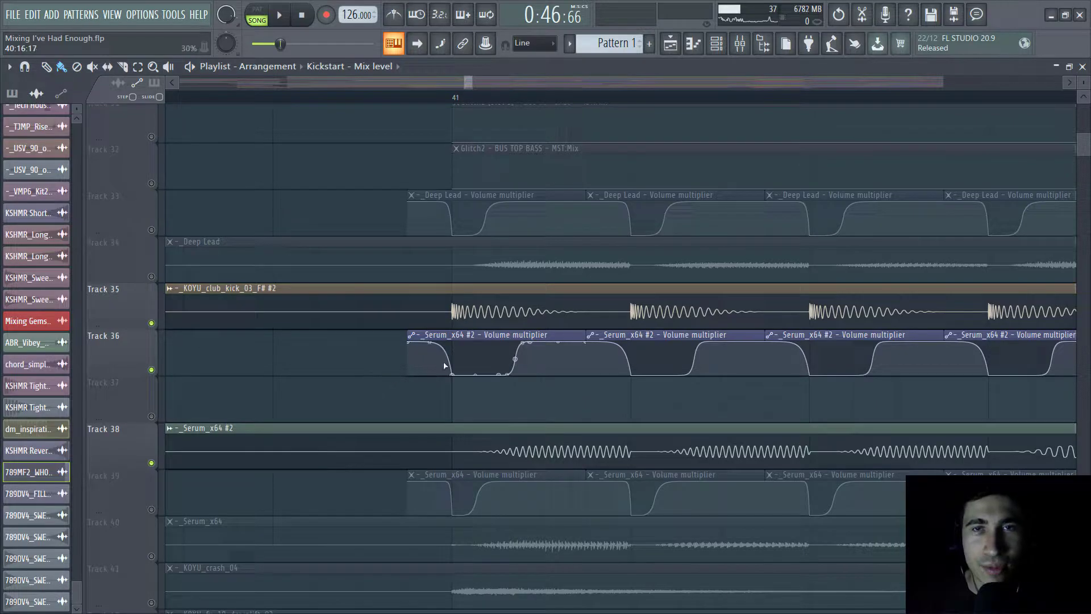
scroll(468, 84, "up", 1)
scroll(468, 84, "up", 4)
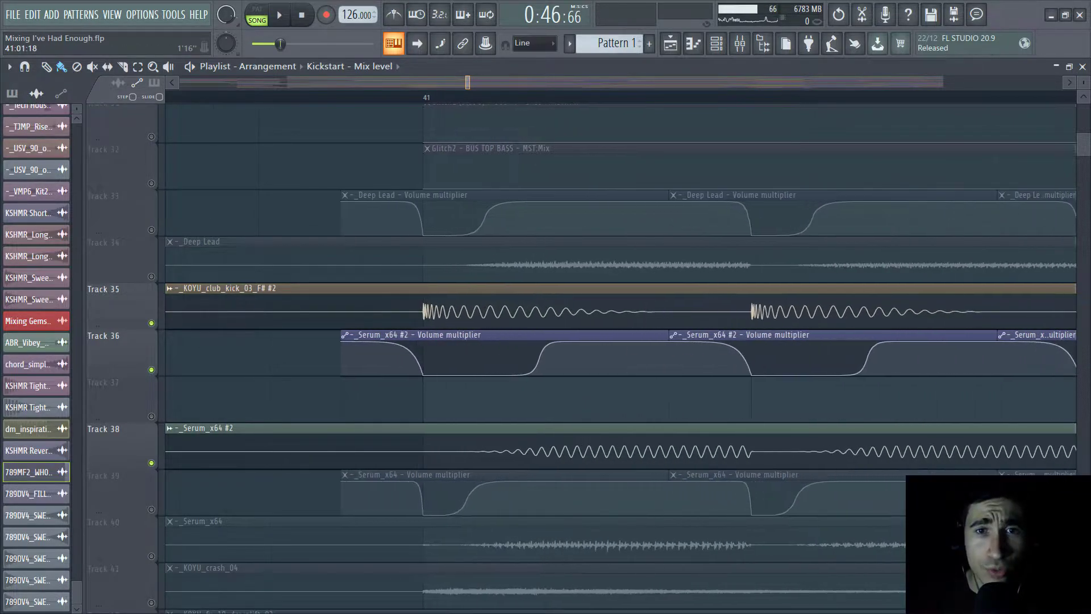
scroll(467, 84, "down", 2)
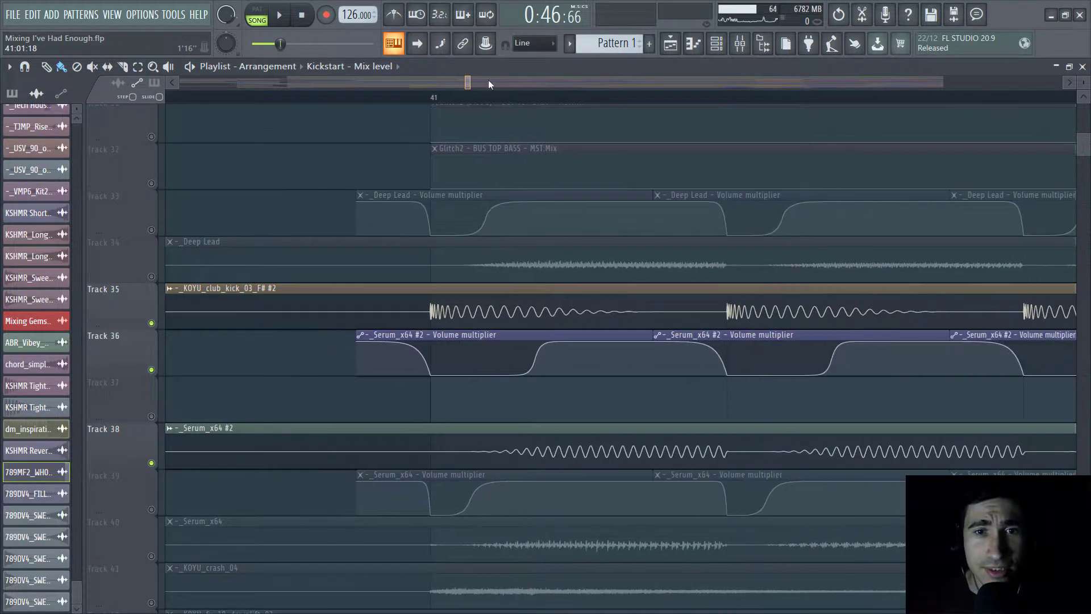
left_click(436, 96)
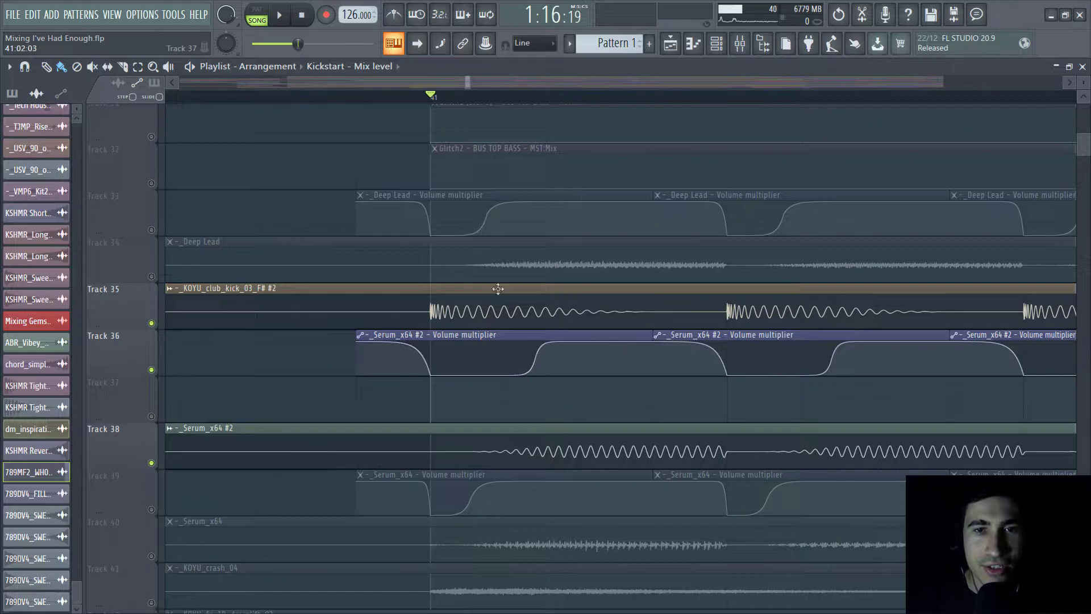
Step: Play the soloed kick and Serum_x64 #2 bass from bar 41 to check how the volume automation ducks the bass
scroll(481, 82, "up", 2)
scroll(555, 316, "right", 1)
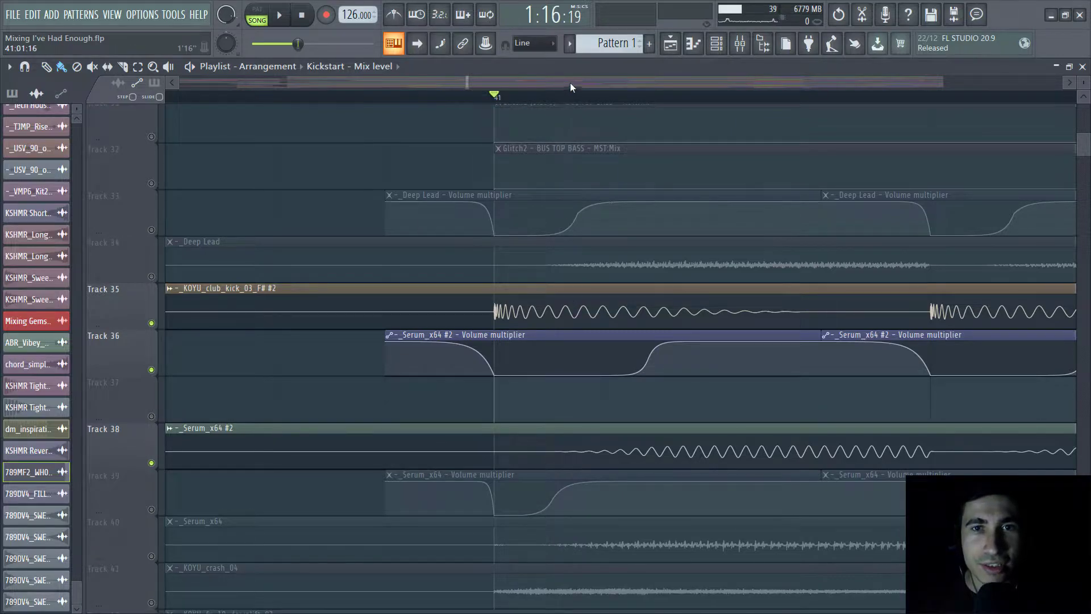
scroll(570, 81, "down", 2)
key("space")
key("space")
Step: Show the mixer and inspect the effect slots of the Serum_x64 #2 bass channel and the kick channel
key("F9")
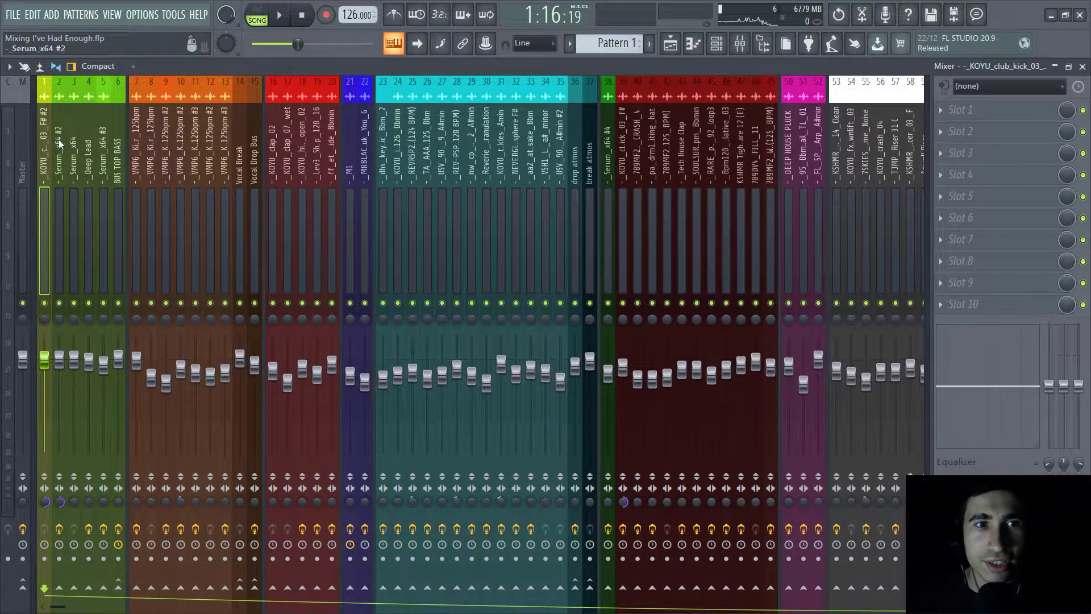
left_click(59, 142)
left_click(41, 136)
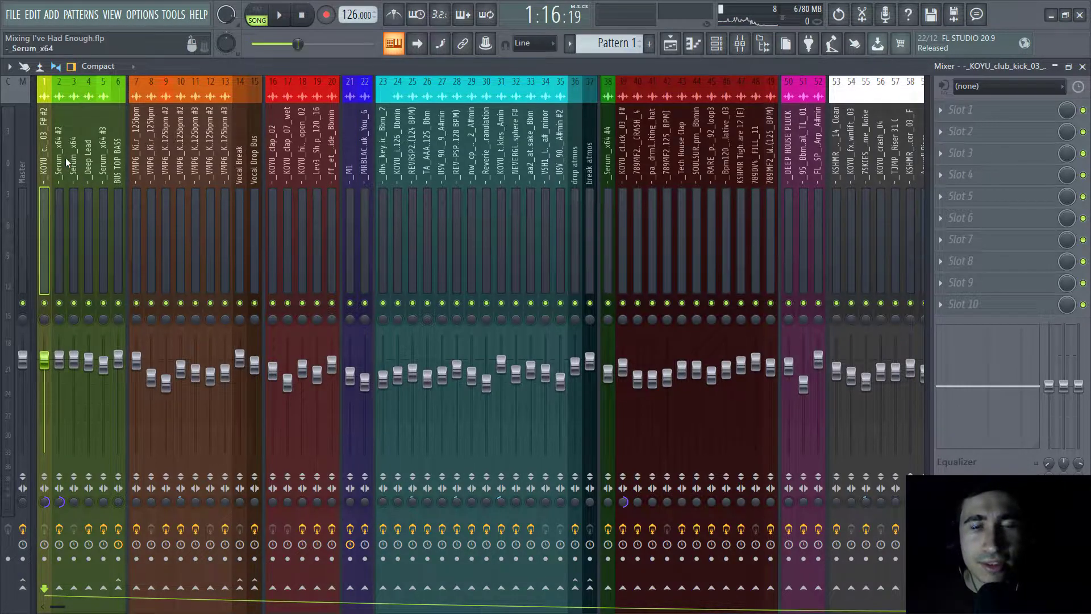
Step: Return to the playlist and examine the Serum_x64 #2 volume curve against the kick waveform
left_click(670, 43)
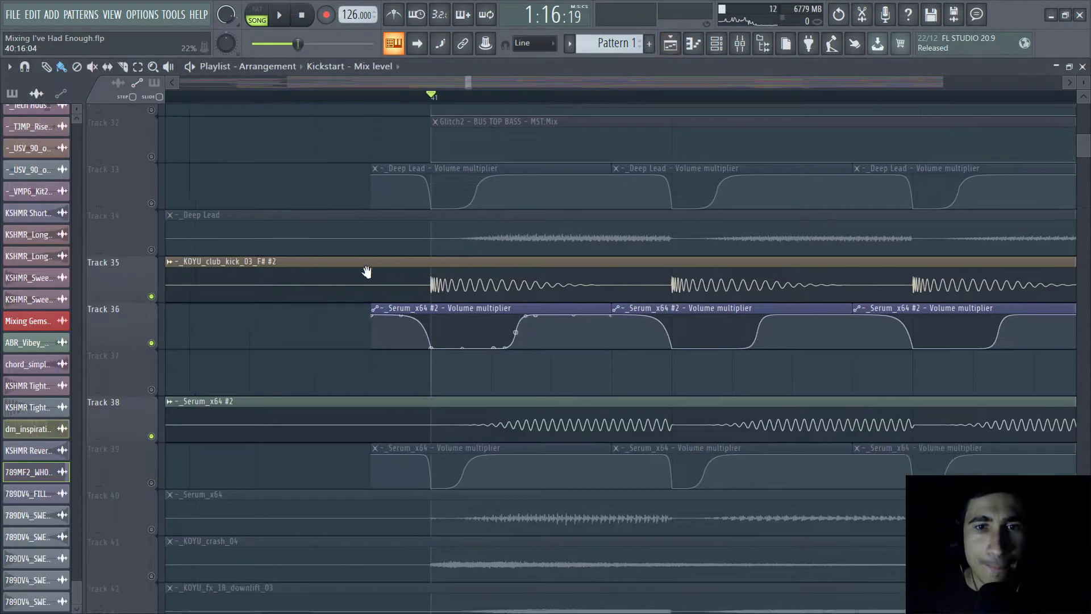
scroll(334, 301, "down", 1)
scroll(334, 302, "right", 1)
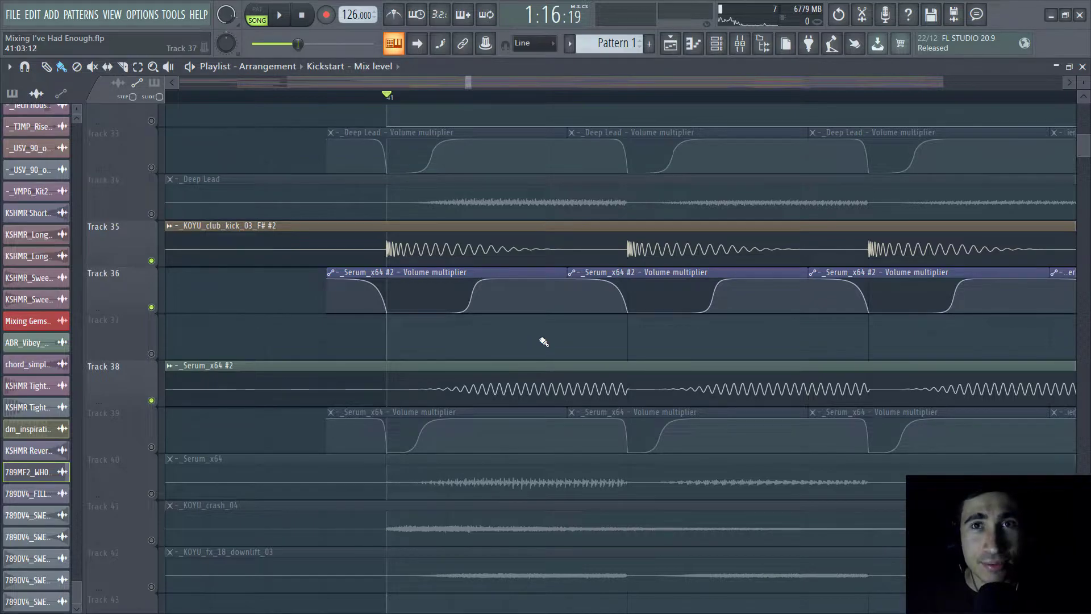
Step: Play the kick and bass with the mixer shown and compare their channel levels with the master level
left_click(739, 44)
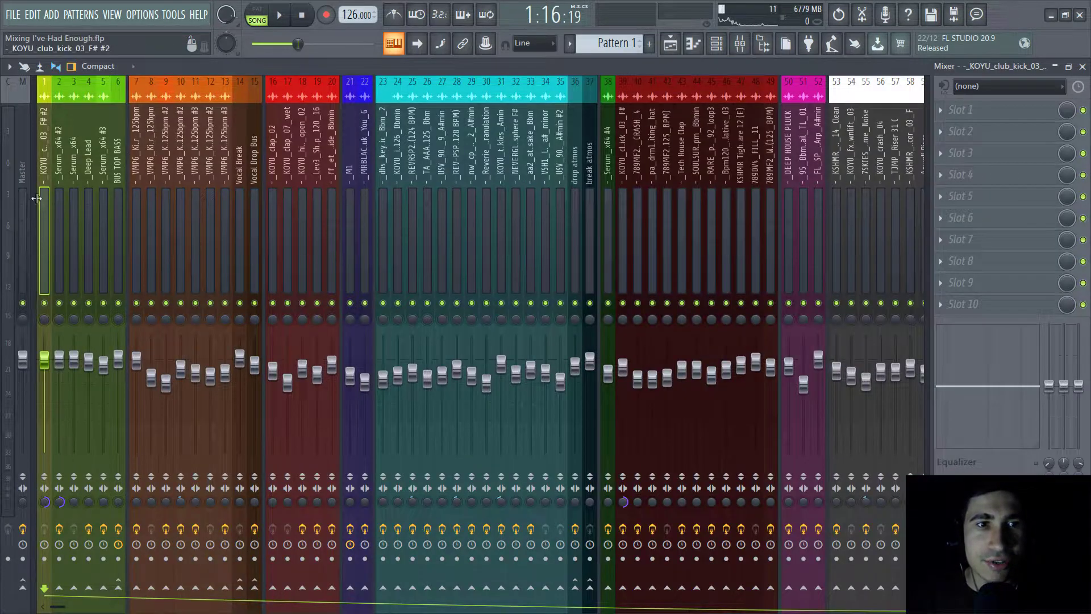
key("space")
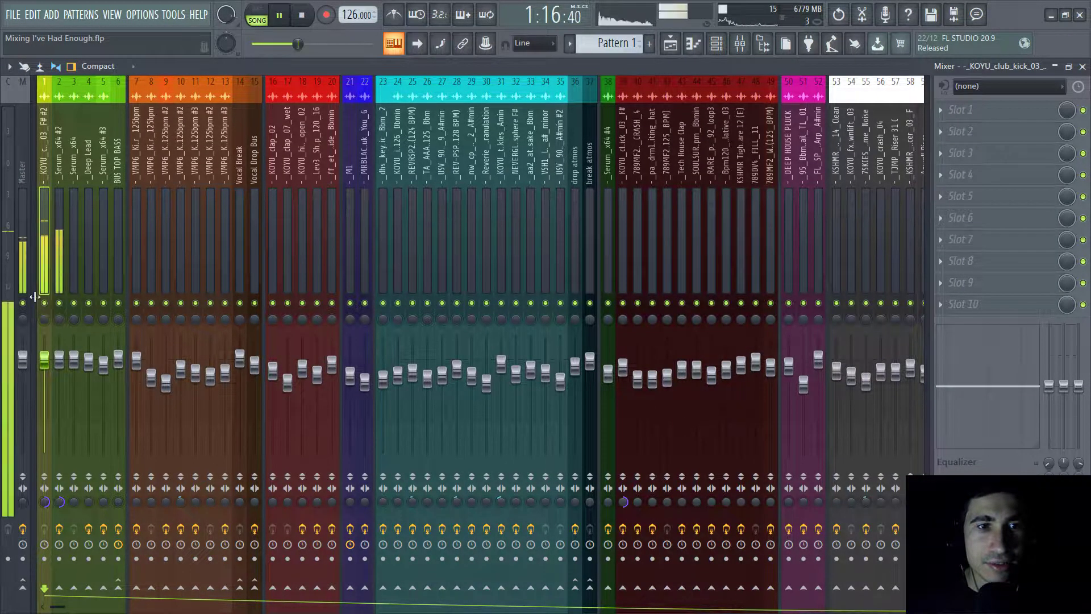
key("space")
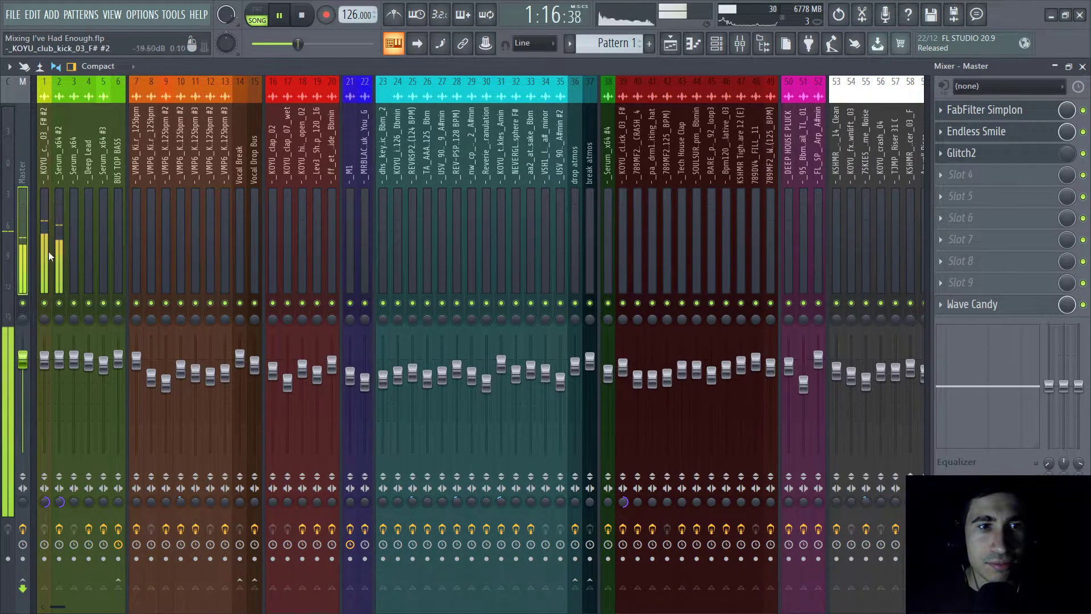
key("space")
key("space")
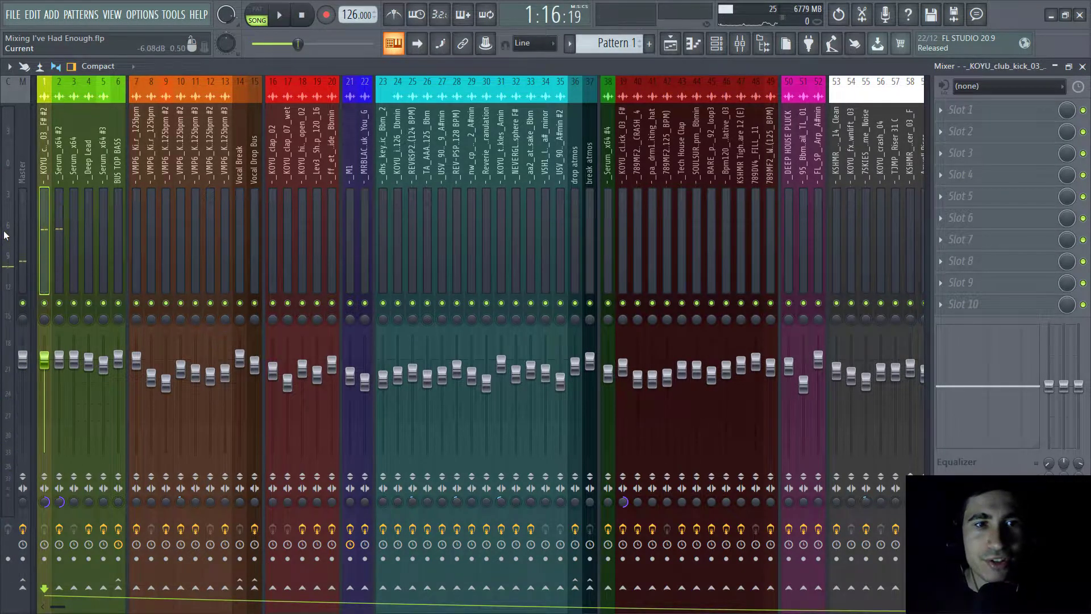
Step: Play the section with the Serum_x64 #2 channel selected, check its effects and stereo separation, and reselect the kick channel
left_click(57, 191)
key("space")
key("space")
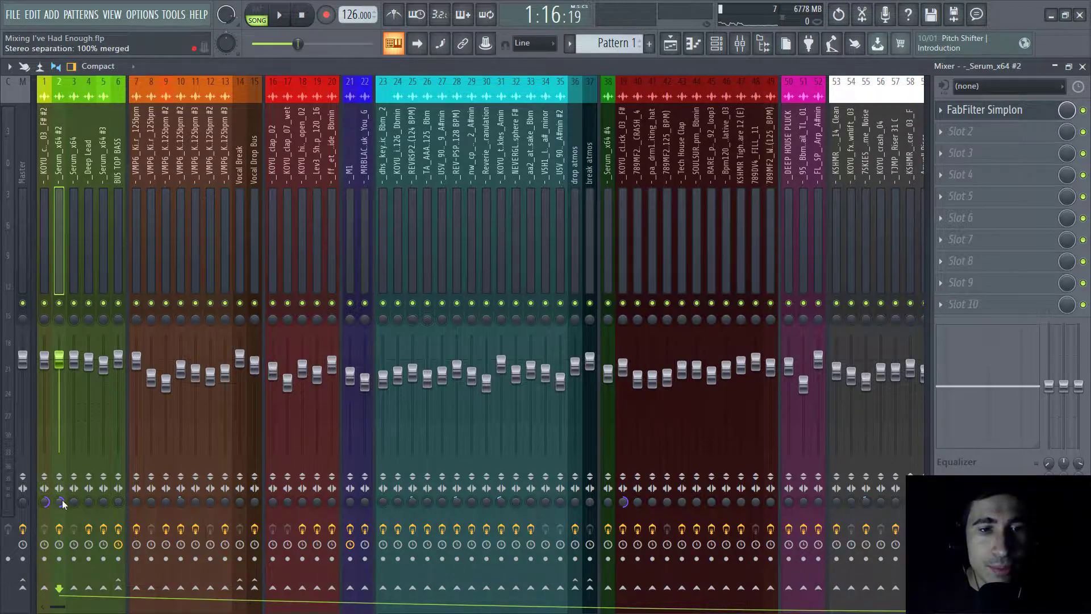
left_click(46, 256)
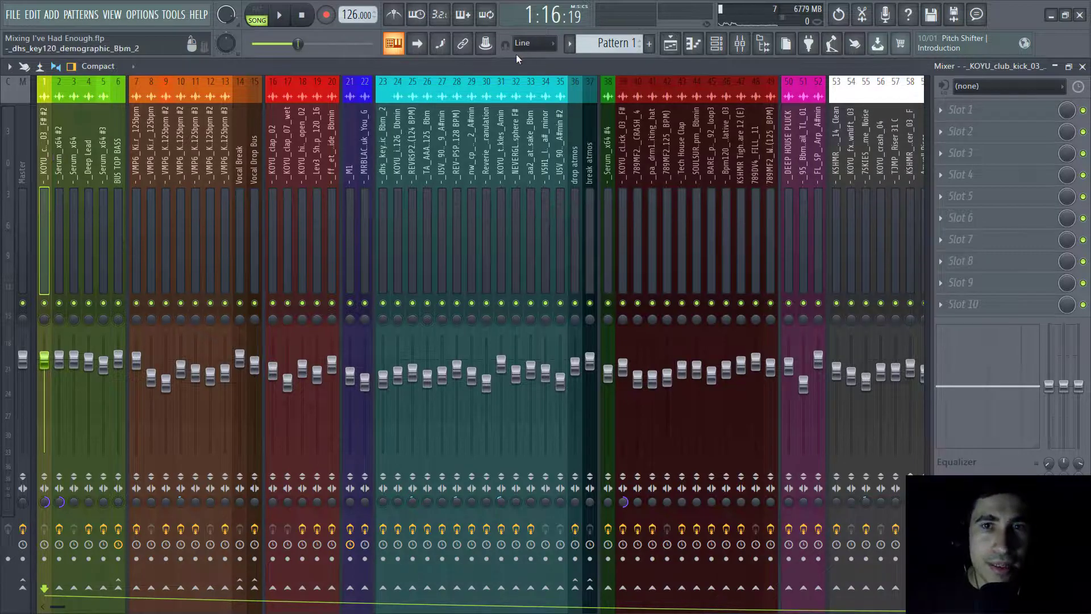
Step: Audition the top bass layers from bar 41 while watching their meters in the mixer
left_click(669, 43)
scroll(411, 350, "up", 1)
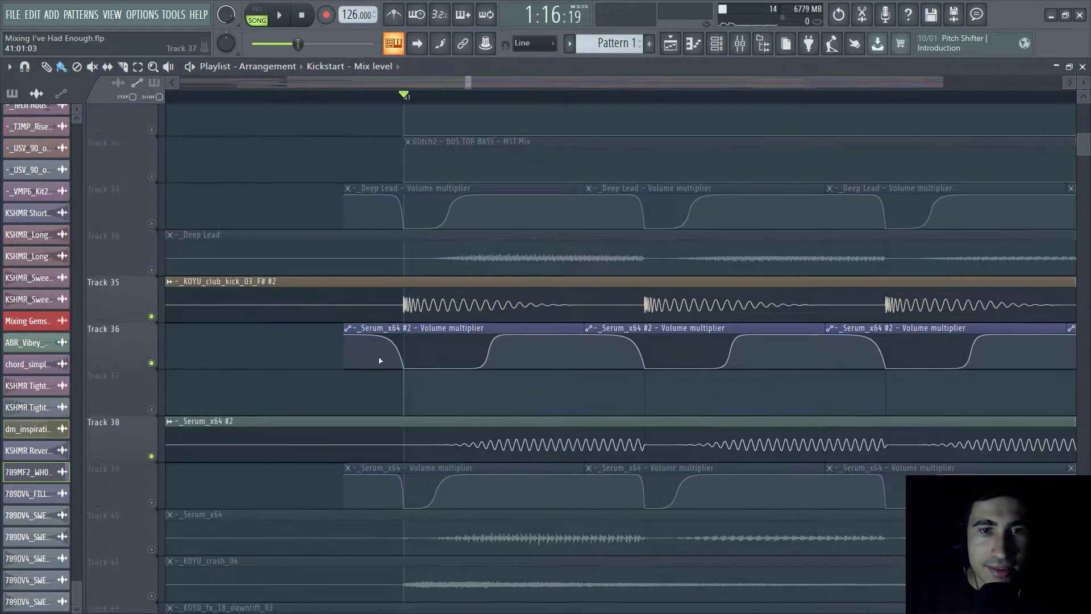
key("F9")
key("space")
key("space")
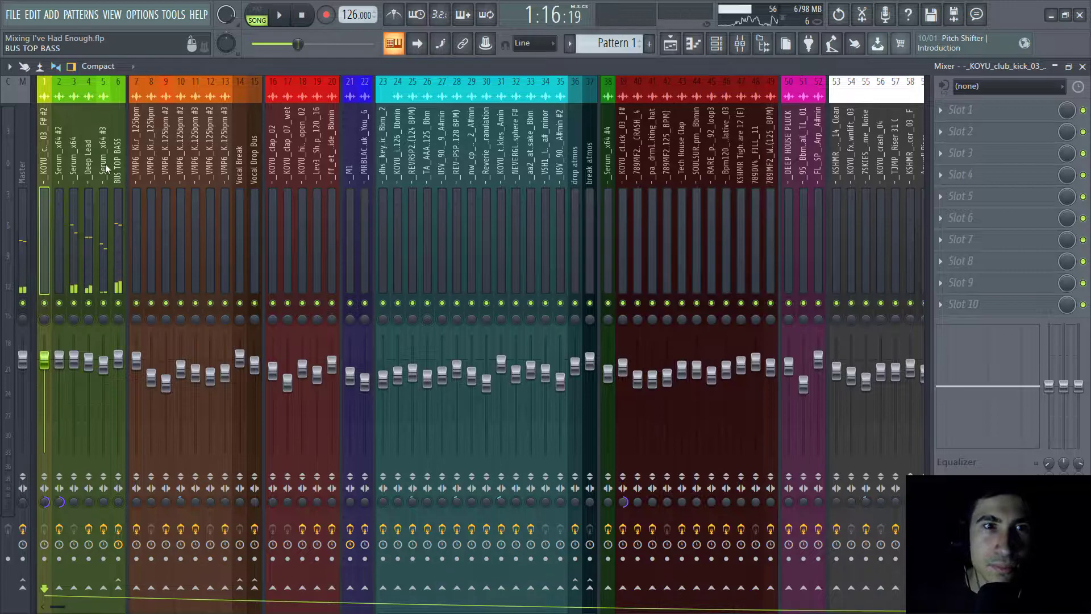
Step: Inspect the effects and routing of the Serum_x64, Deep Lead and Serum_x64 #3 mixer channels
left_click(77, 166)
left_click(89, 165)
left_click(103, 164)
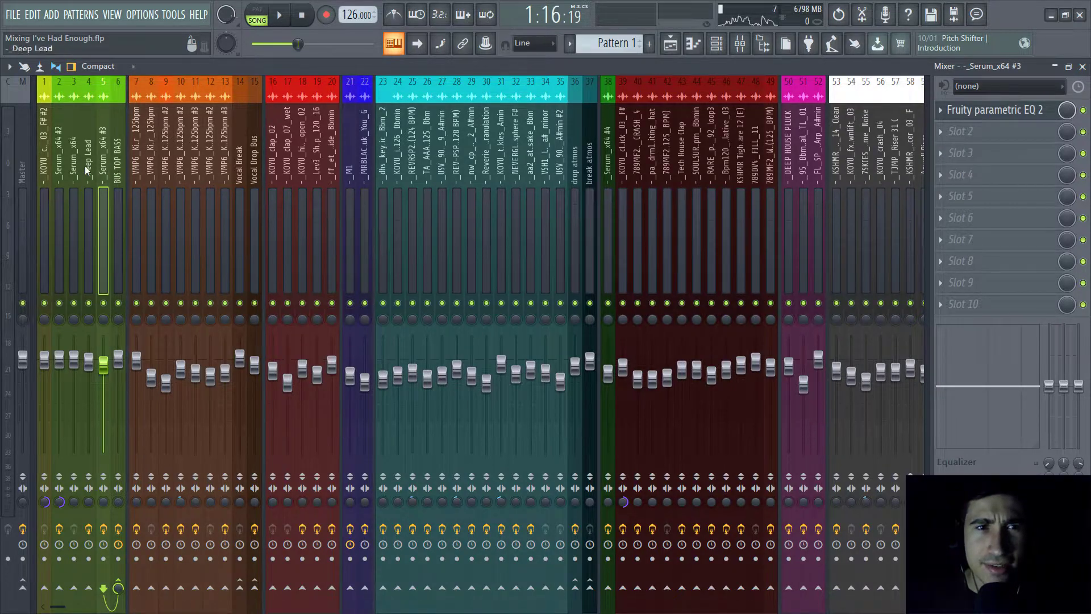
left_click(88, 166)
left_click(98, 168)
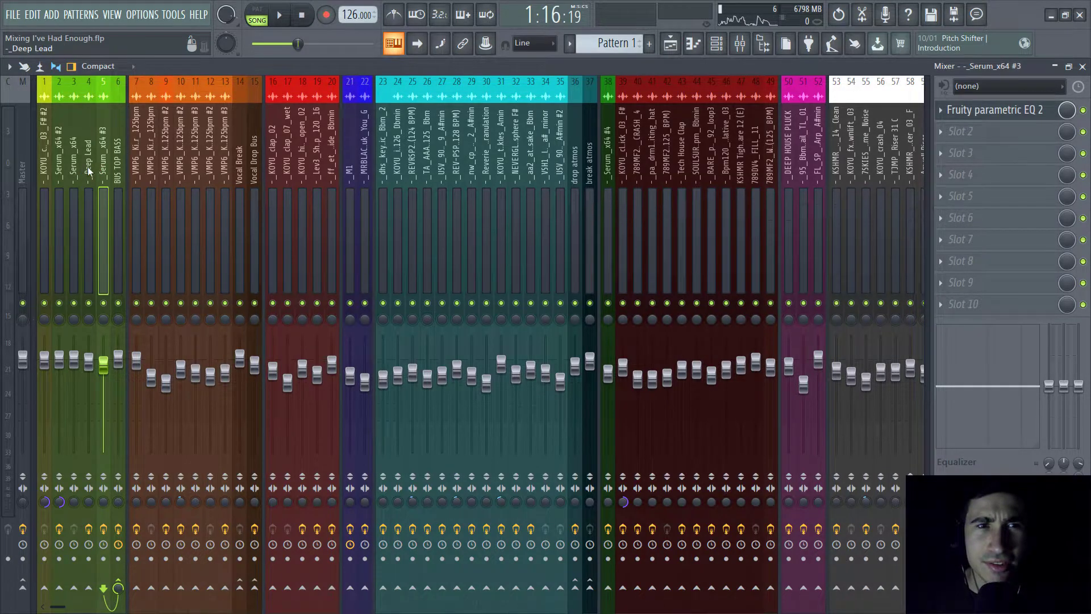
left_click(85, 168)
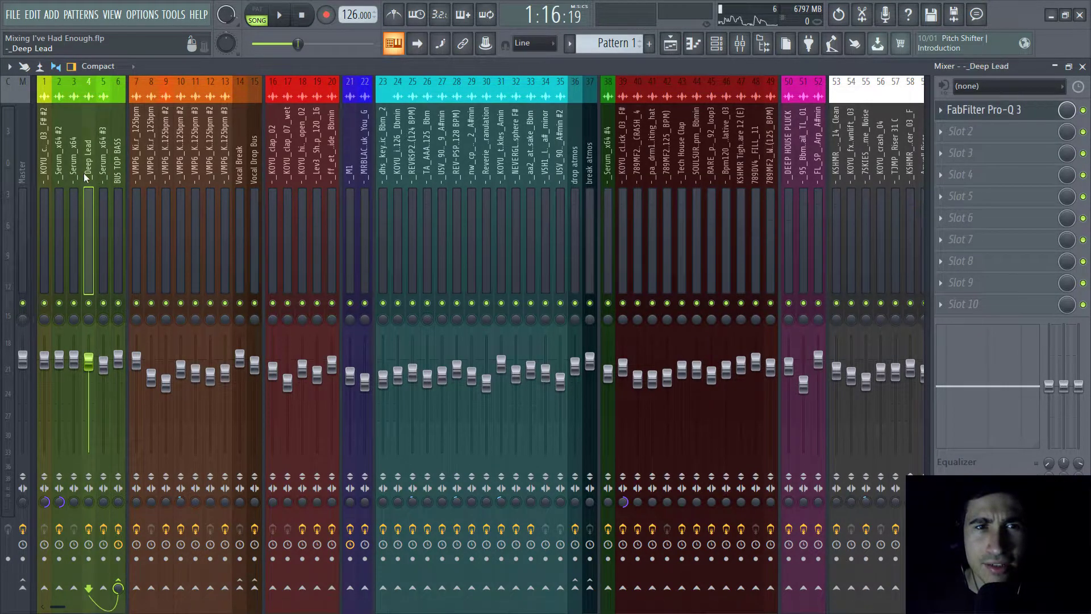
Step: Open Ozone 8 Dynamics on the BUS TOP BASS channel and reposition its window over the mixer
left_click(119, 165)
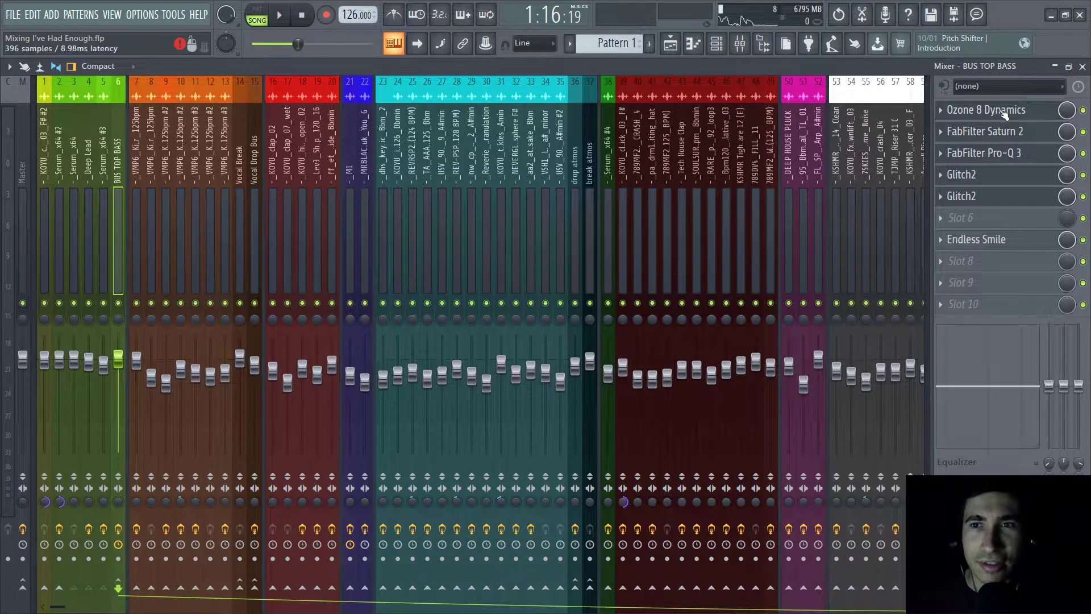
left_click_drag(466, 120, 433, 117)
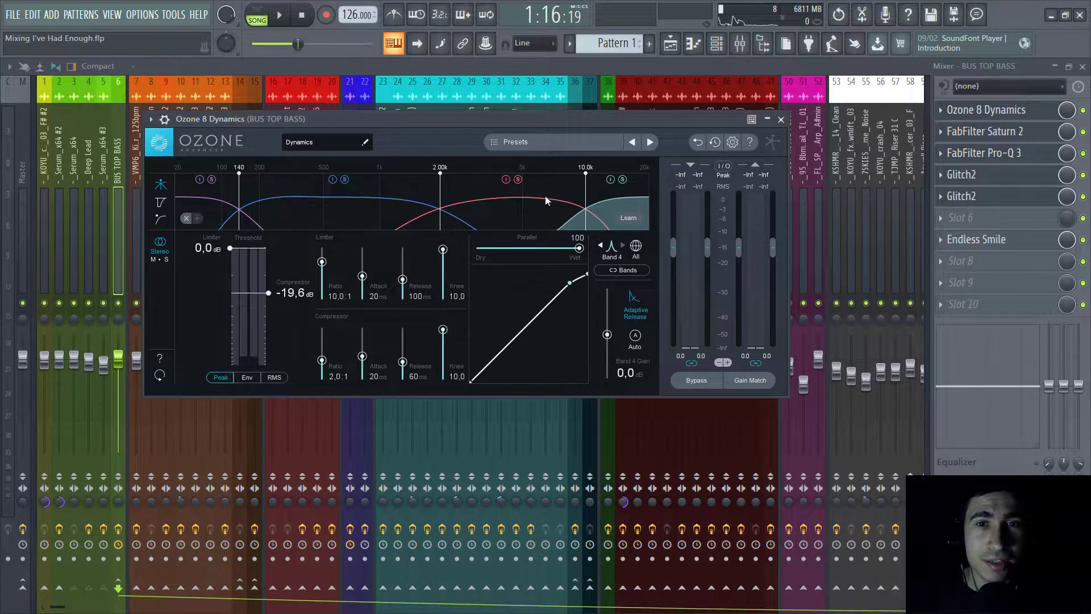
left_click_drag(525, 116, 554, 107)
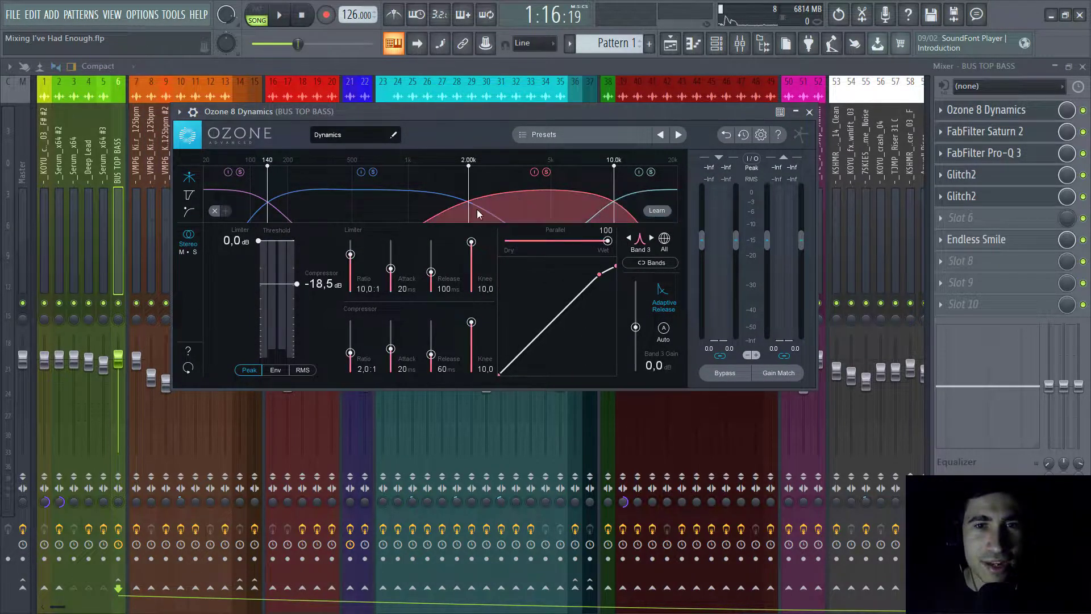
Step: Examine the compressor settings of Band 2 and Band 3 in Ozone 8 Dynamics, moving the window lower over the mixer
left_click(349, 220)
left_click(548, 204)
left_click_drag(373, 116, 396, 113)
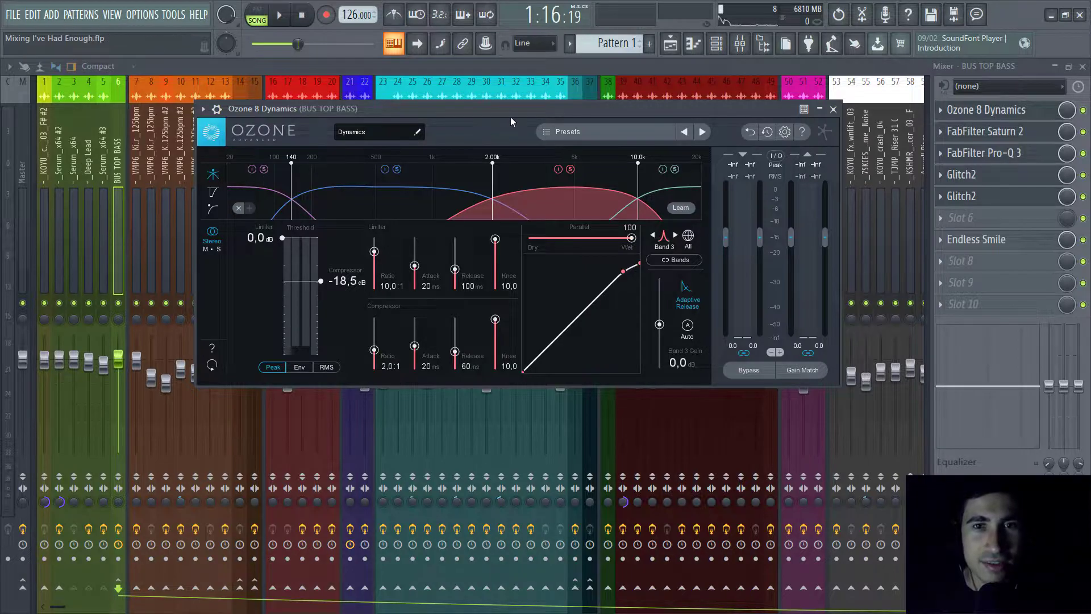
left_click_drag(505, 112, 506, 137)
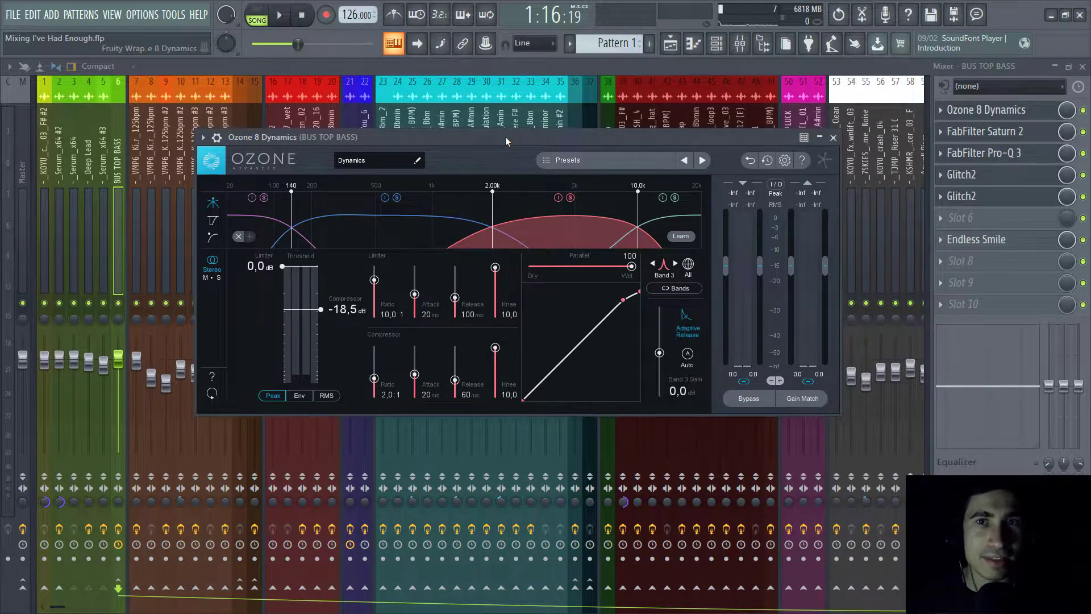
left_click_drag(505, 137, 513, 151)
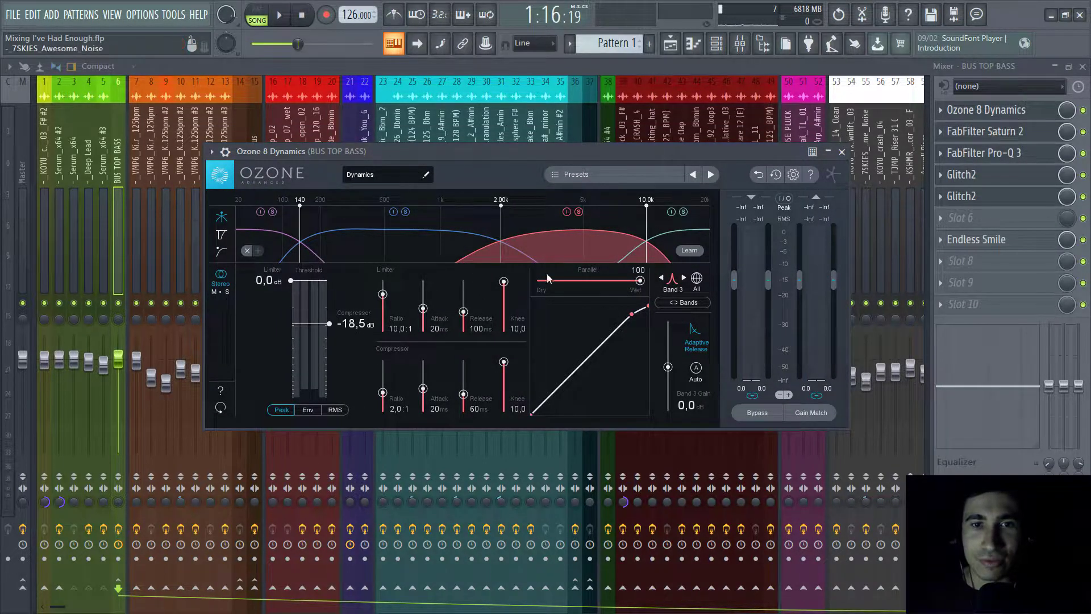
Step: Inspect the FabFilter Saturn 2 saturation and the FabFilter Pro-Q 3 low cut with its phase mode on the BUS TOP BASS channel
left_click(1001, 132)
left_click(1001, 133)
left_click_drag(430, 207, 592, 158)
mouse_move(658, 238)
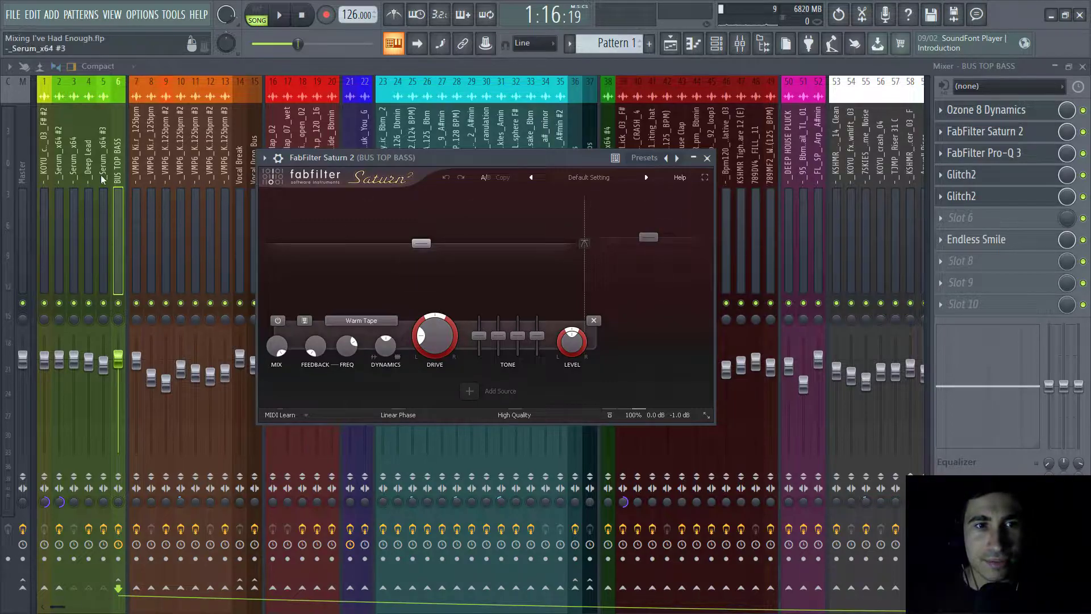
left_click(1046, 131)
left_click(1000, 153)
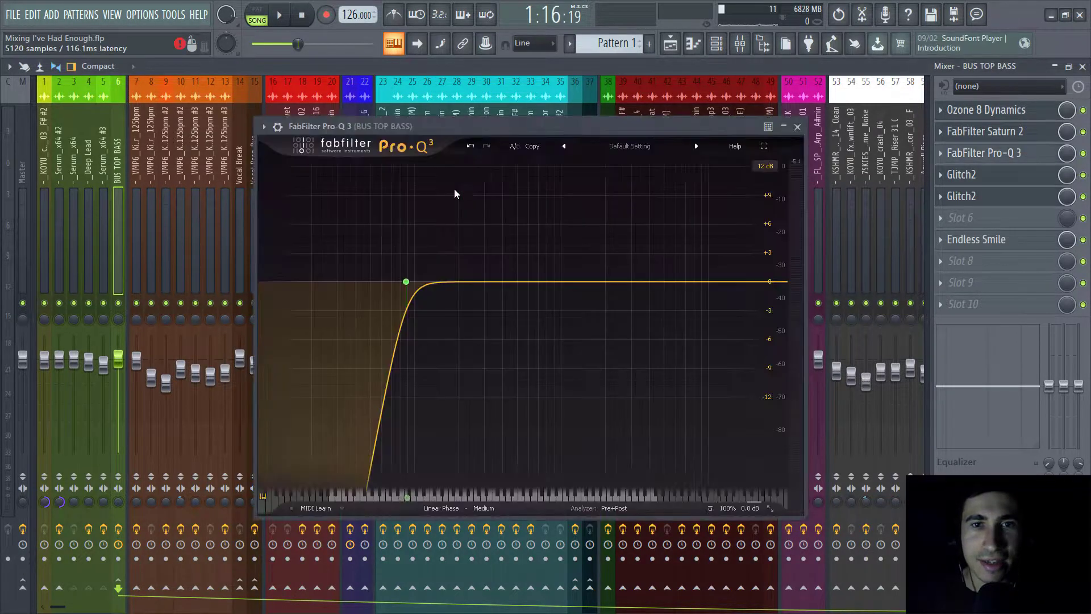
mouse_move(458, 243)
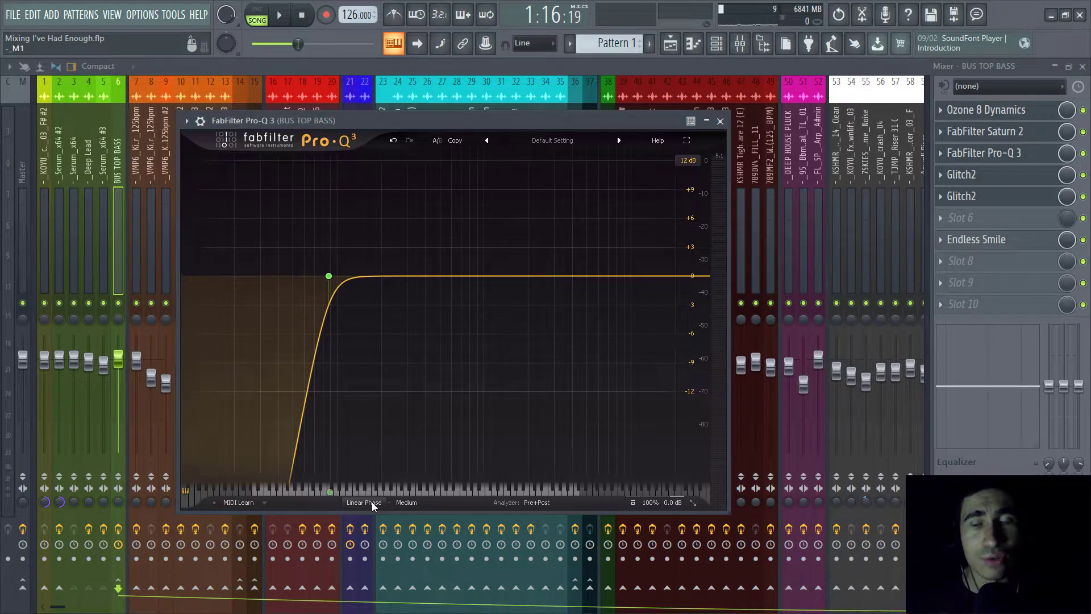
Step: Check the effect slots of the kick, Serum and top bass channels in the low-end group of the mixer
left_click(44, 148)
left_click(74, 150)
left_click(105, 157)
left_click(116, 153)
left_click(44, 159)
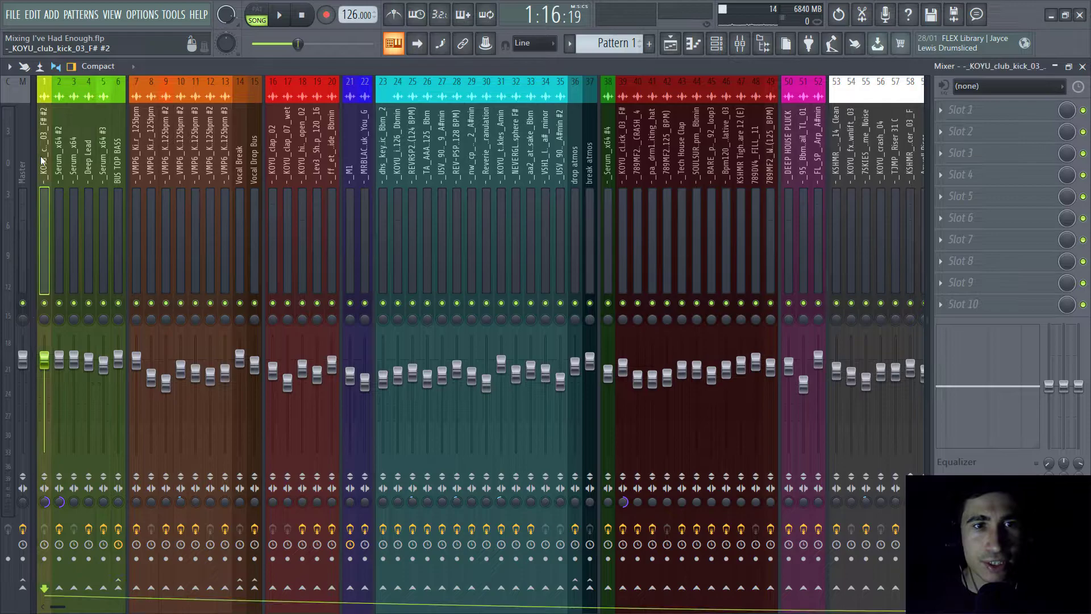
left_click(62, 163)
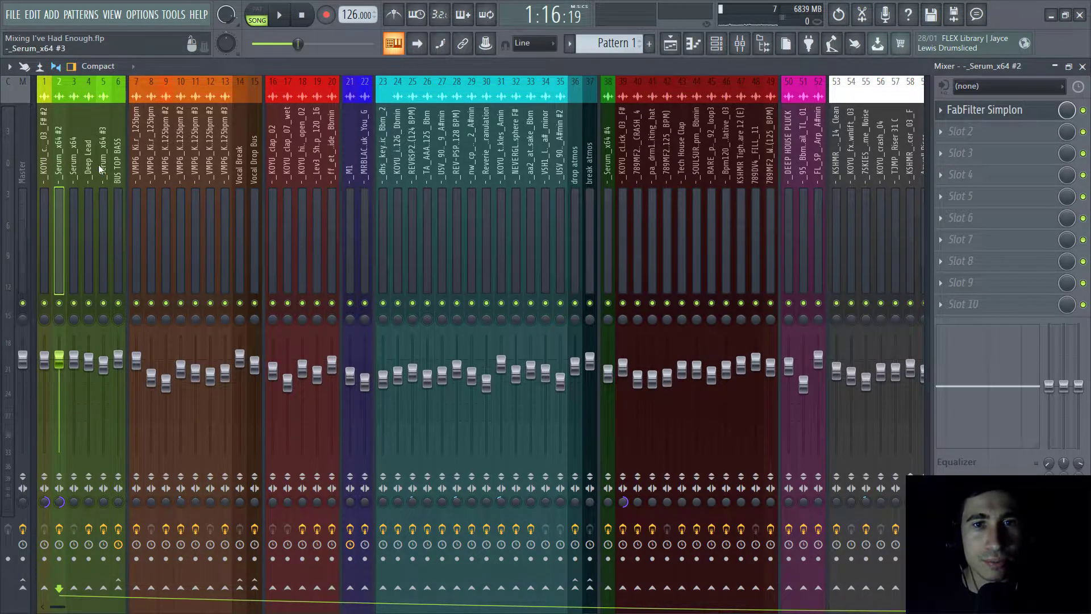
Step: Open The Glue on the LOW END bus and place its window over the middle of the mixer
left_click_drag(57, 606, 657, 233)
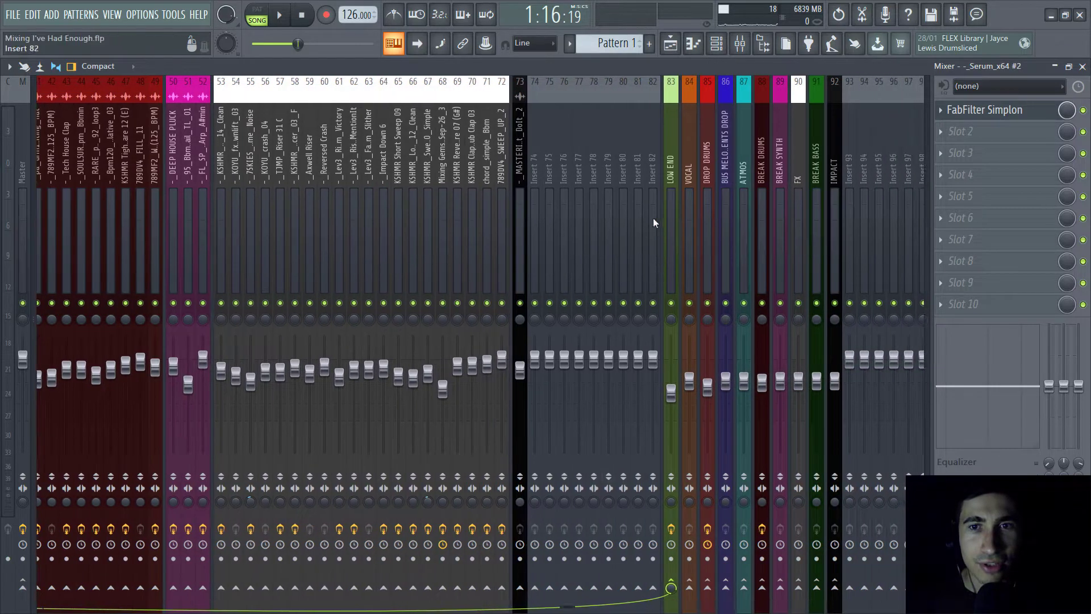
left_click(669, 147)
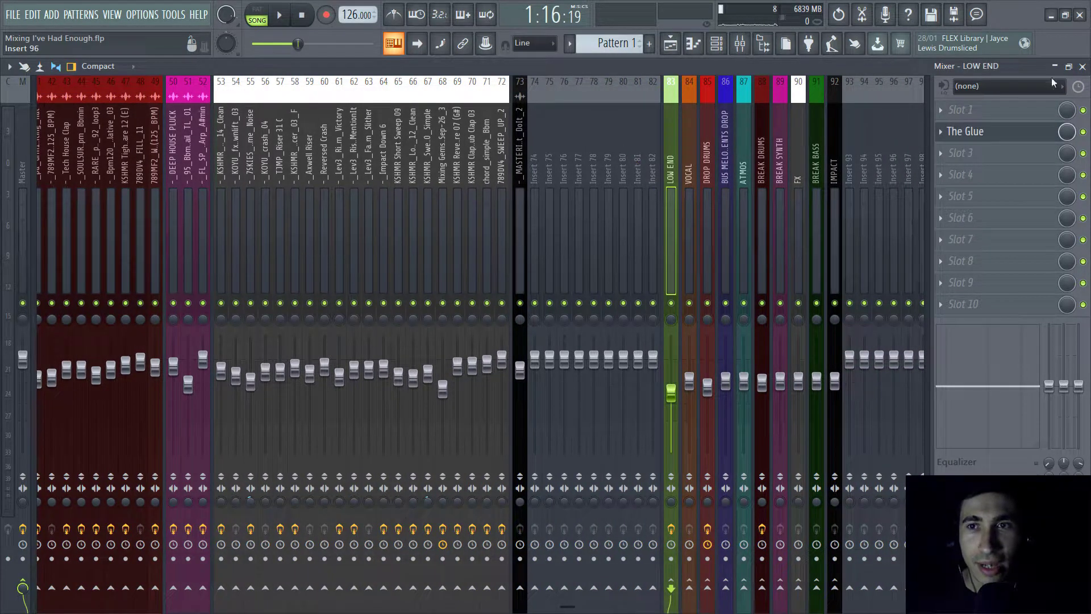
left_click(996, 132)
left_click_drag(253, 57, 546, 100)
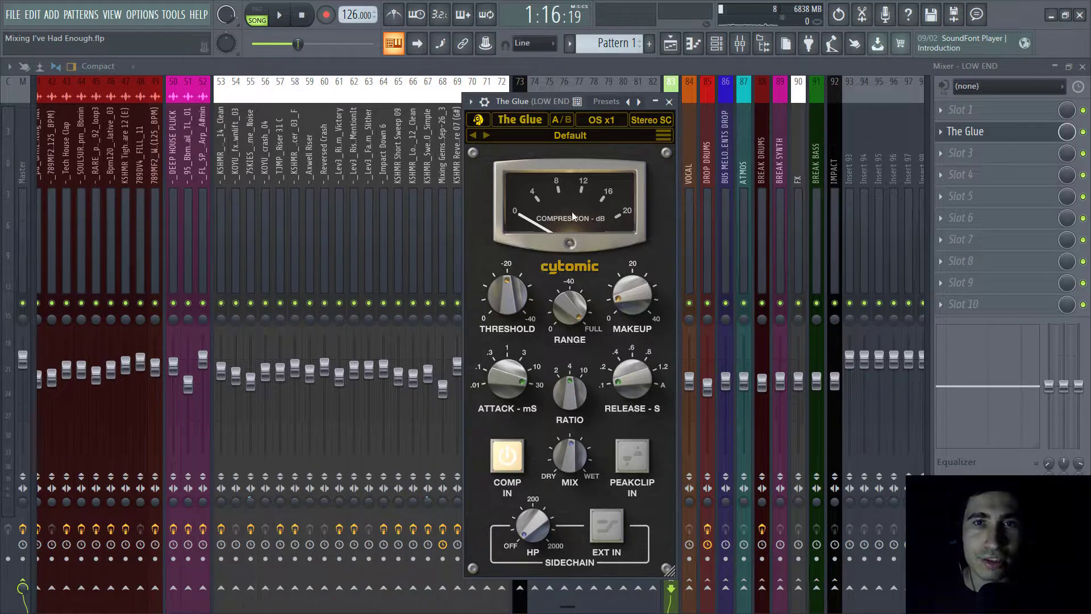
left_click_drag(547, 101, 489, 89)
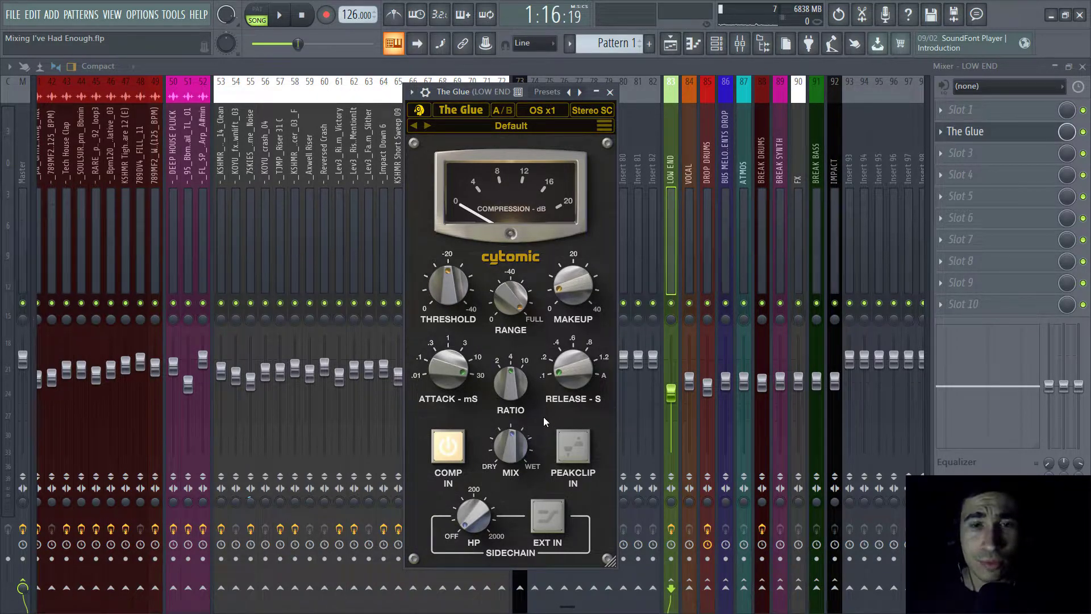
left_click_drag(548, 419, 591, 368)
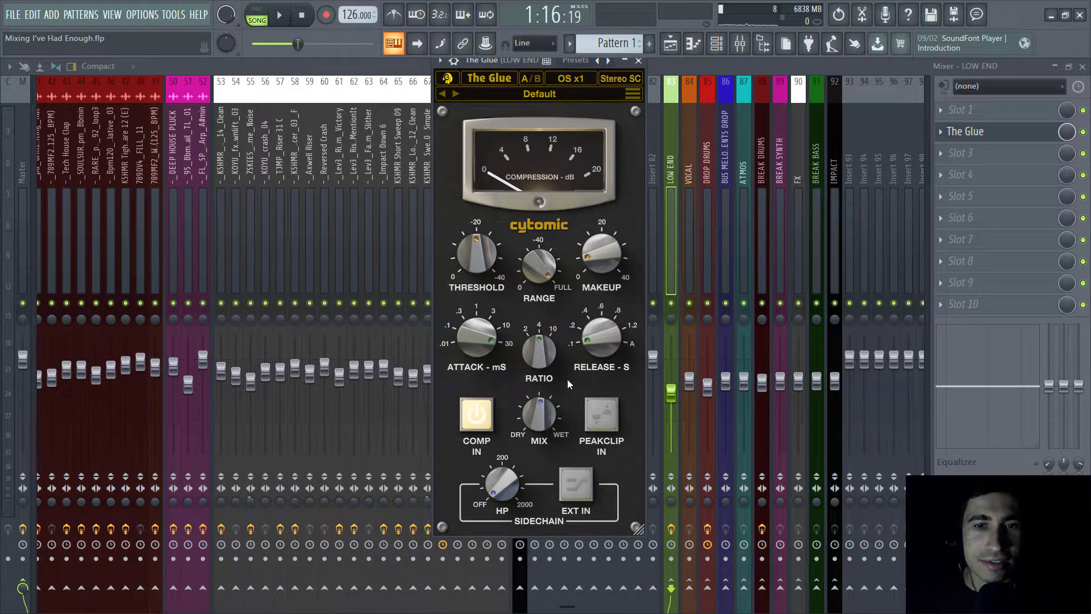
Step: Examine the mix, range, threshold, attack, ratio and release settings of The Glue on the LOW END bus, and close its window
mouse_move(545, 390)
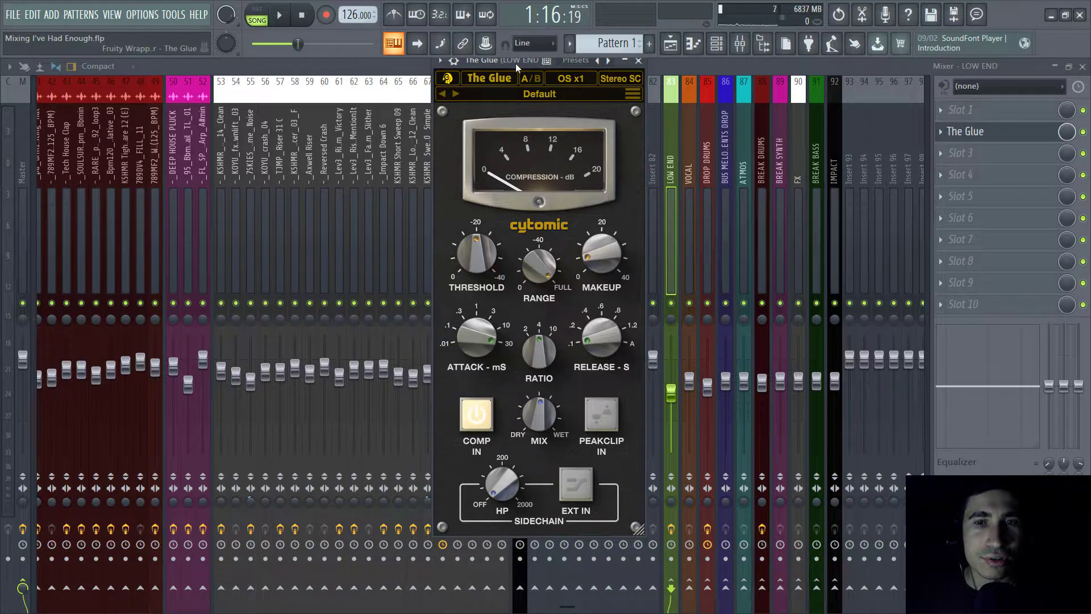
left_click_drag(516, 66, 507, 105)
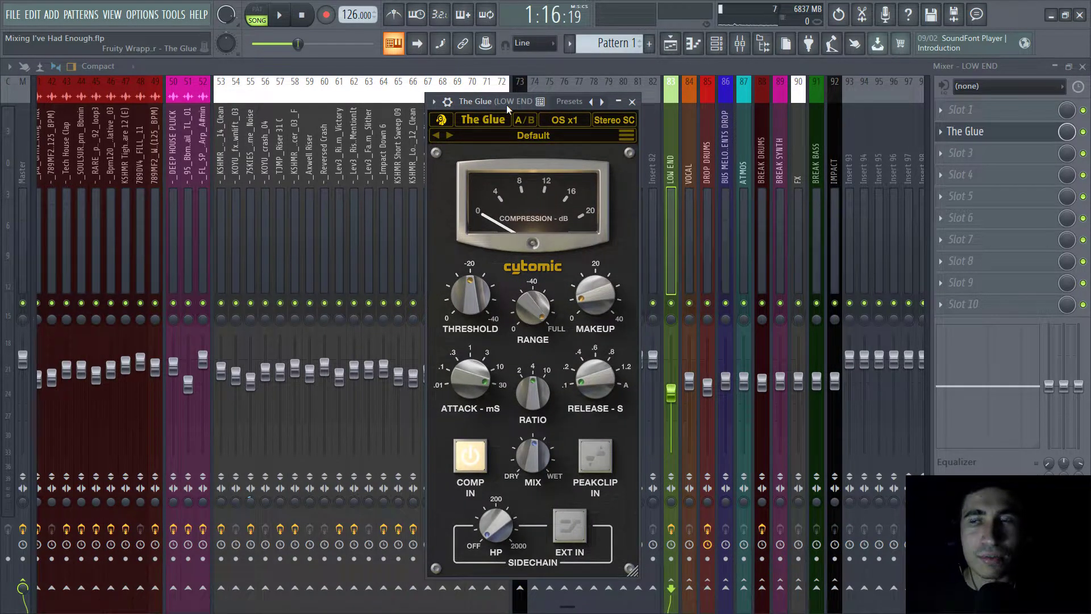
left_click_drag(506, 104, 503, 70)
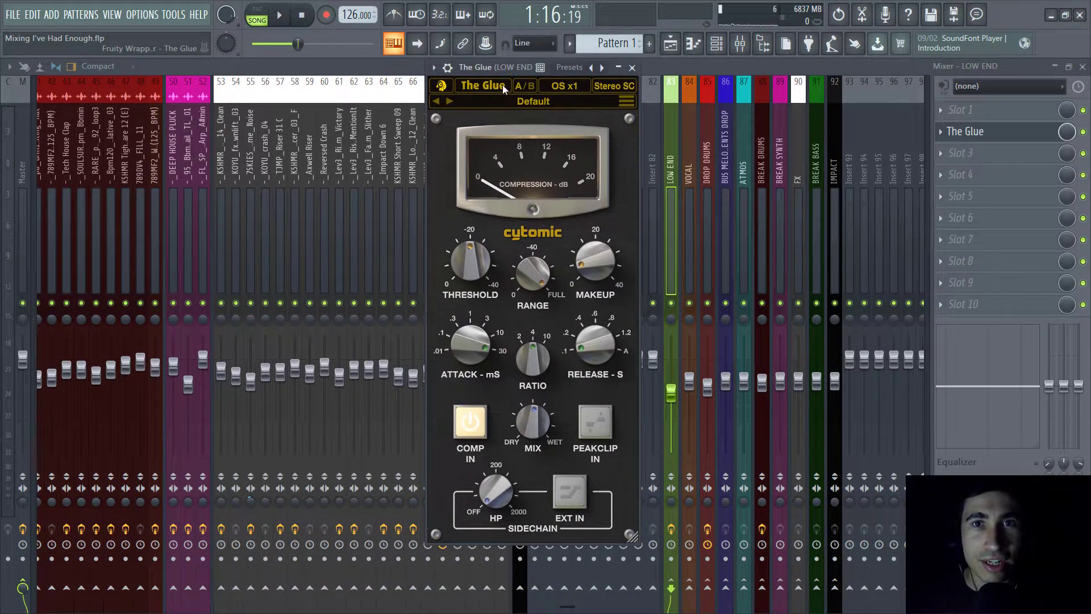
mouse_move(545, 414)
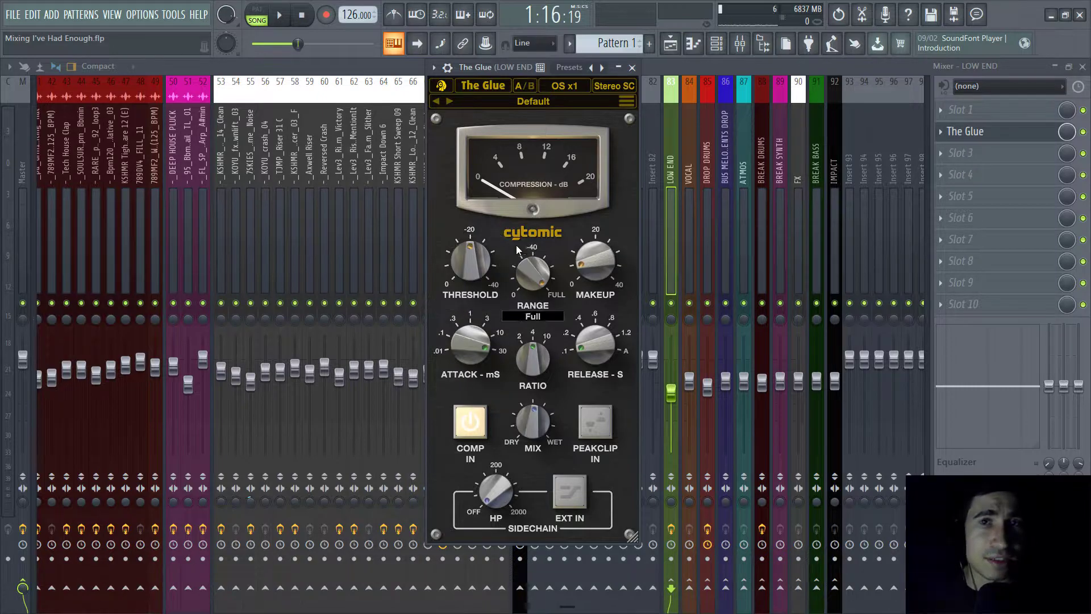
left_click_drag(500, 70, 488, 86)
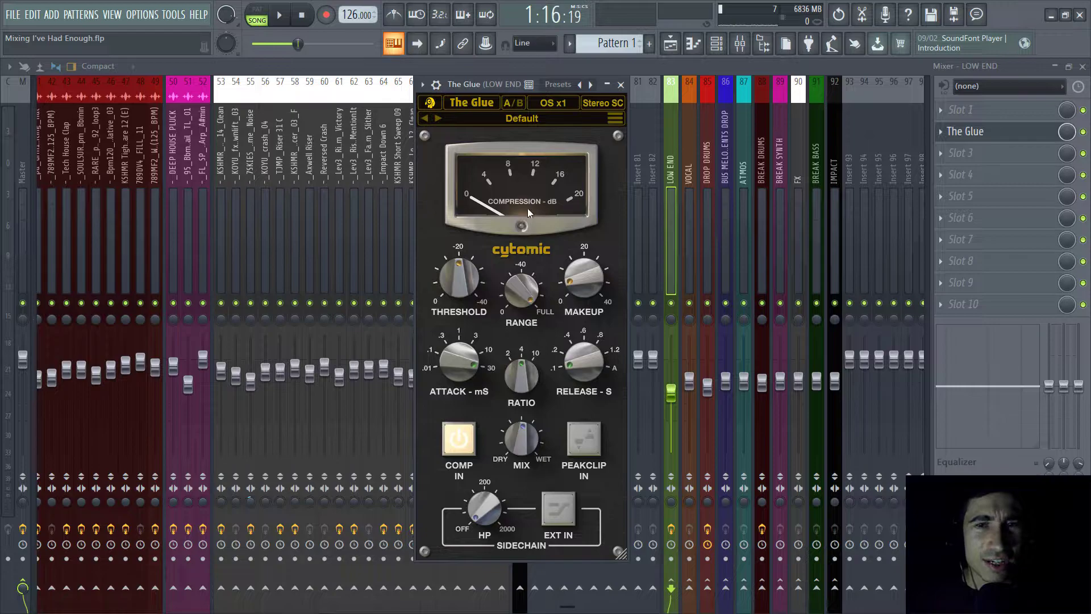
left_click_drag(511, 94, 512, 68)
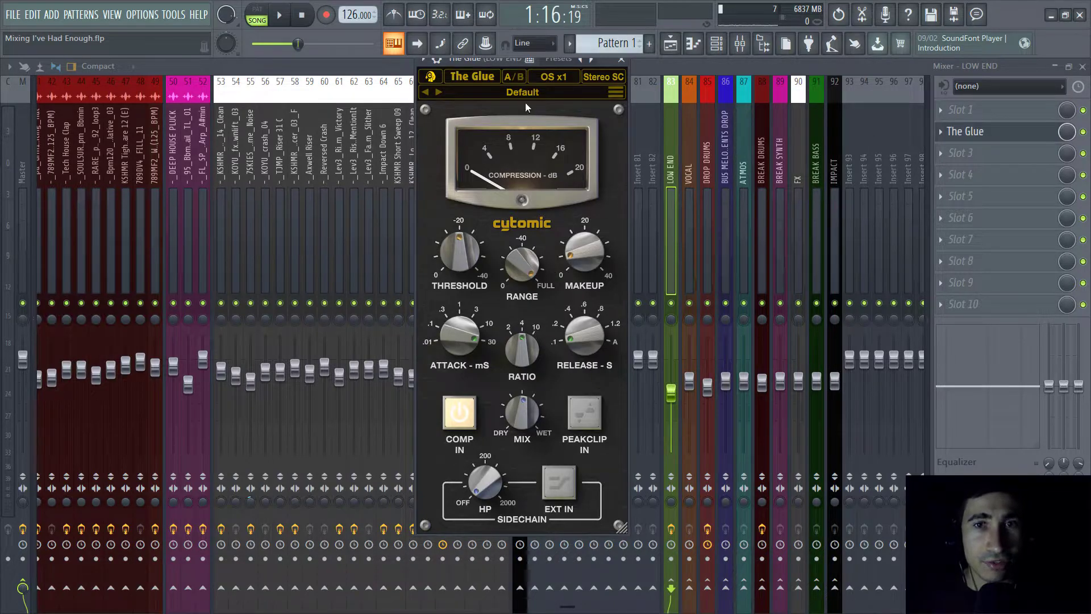
left_click_drag(505, 60, 527, 80)
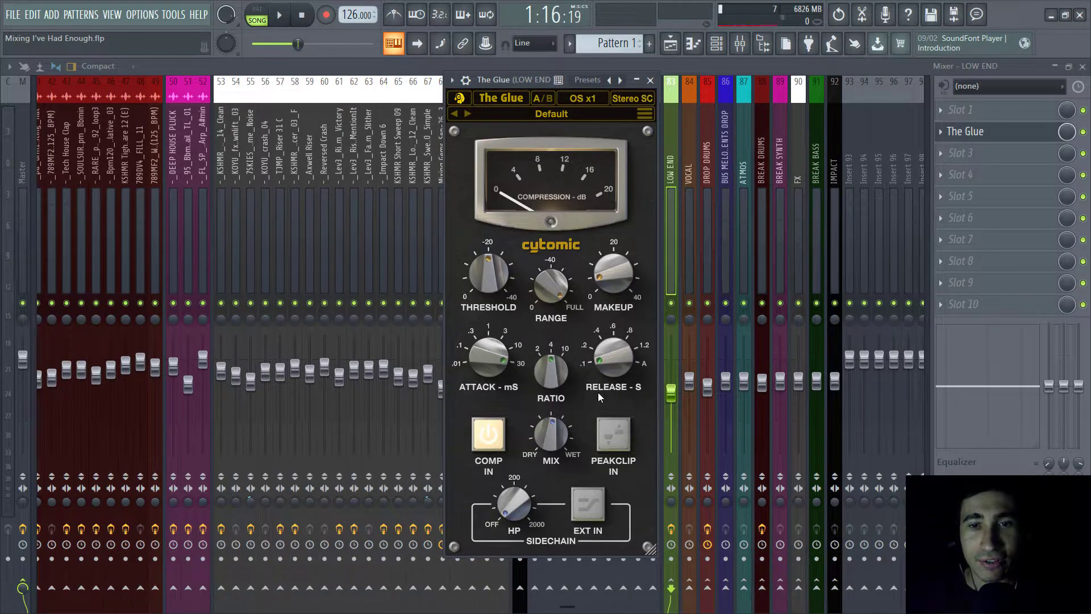
mouse_move(530, 80)
left_mouse_down()
mouse_move(527, 107)
mouse_move(543, 83)
left_mouse_up()
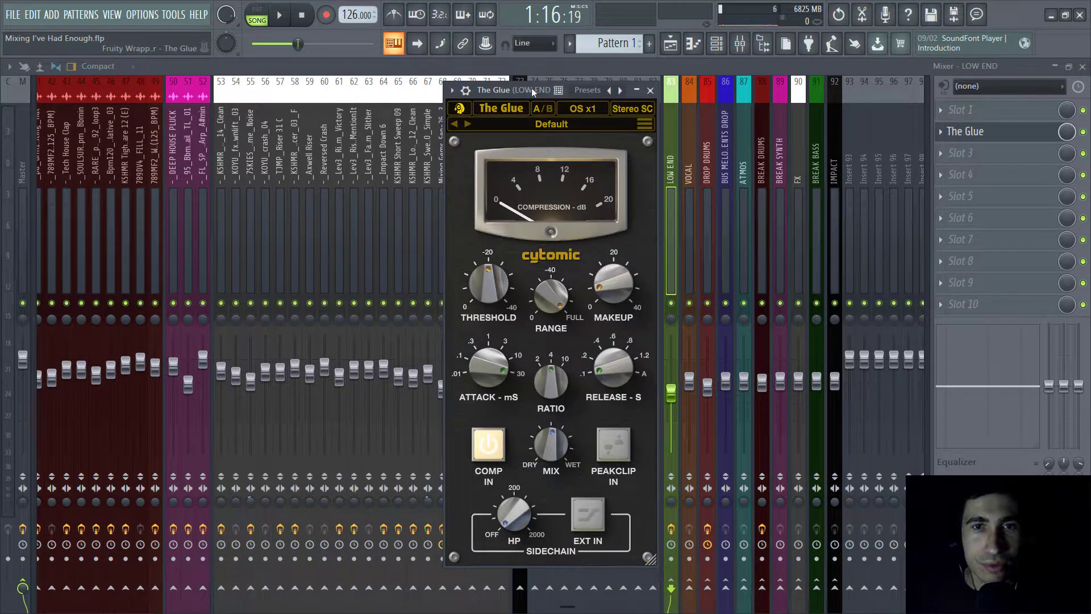
key("Escape")
Step: Review the effects on the clap, open hi-hat and shaker loop channels in the red drum group of the mixer
scroll(276, 159, "up", 10)
left_click(317, 163)
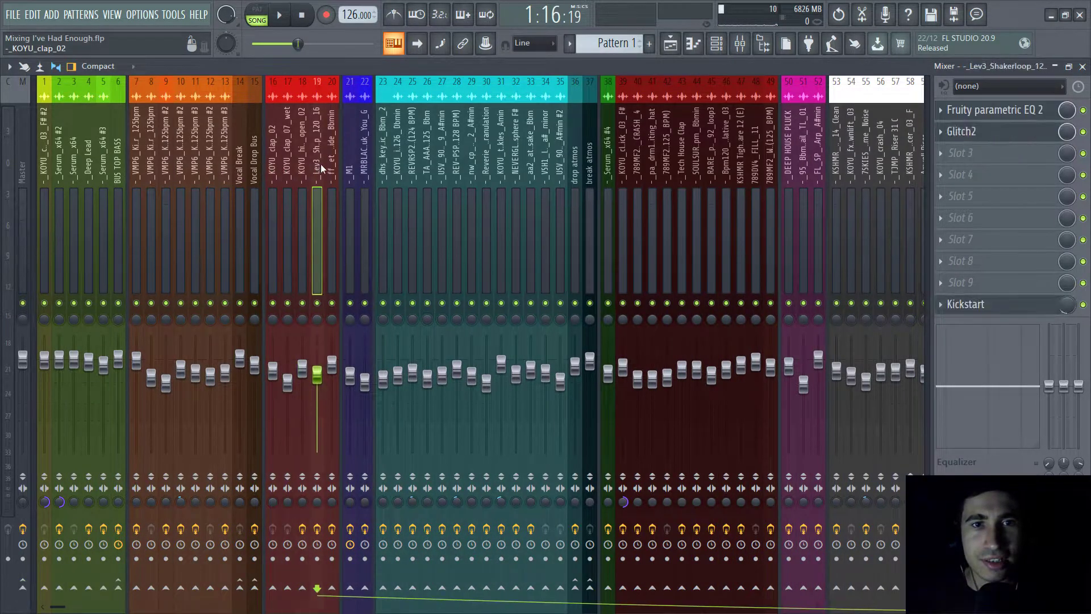
left_click(304, 171)
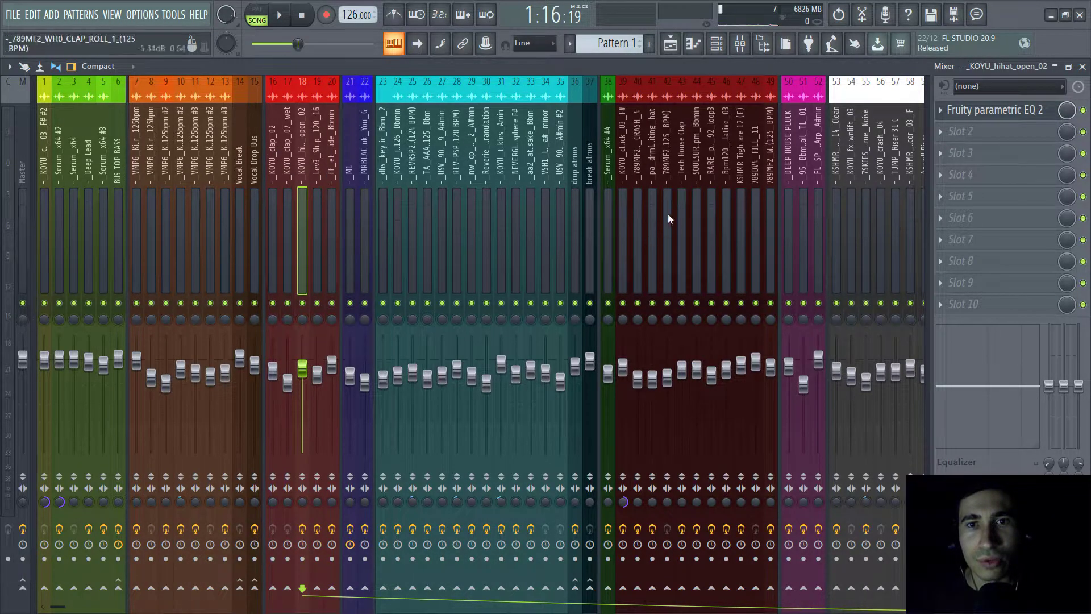
left_click(278, 176)
left_click(307, 181)
left_click(327, 182)
left_click(299, 176)
left_click(312, 176)
left_click(302, 176)
left_click(292, 176)
left_click(314, 179)
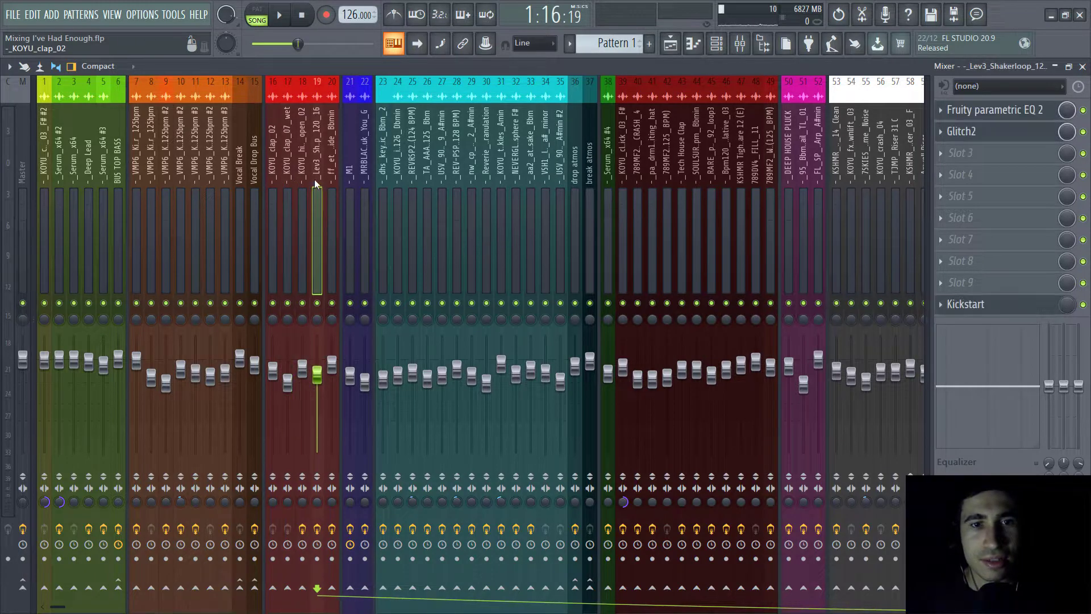
Step: Open Neutron 3 Transient Shaper on the DROP DRUMS bus and reposition its window slightly
left_click_drag(55, 608, 647, 606)
left_click(609, 177)
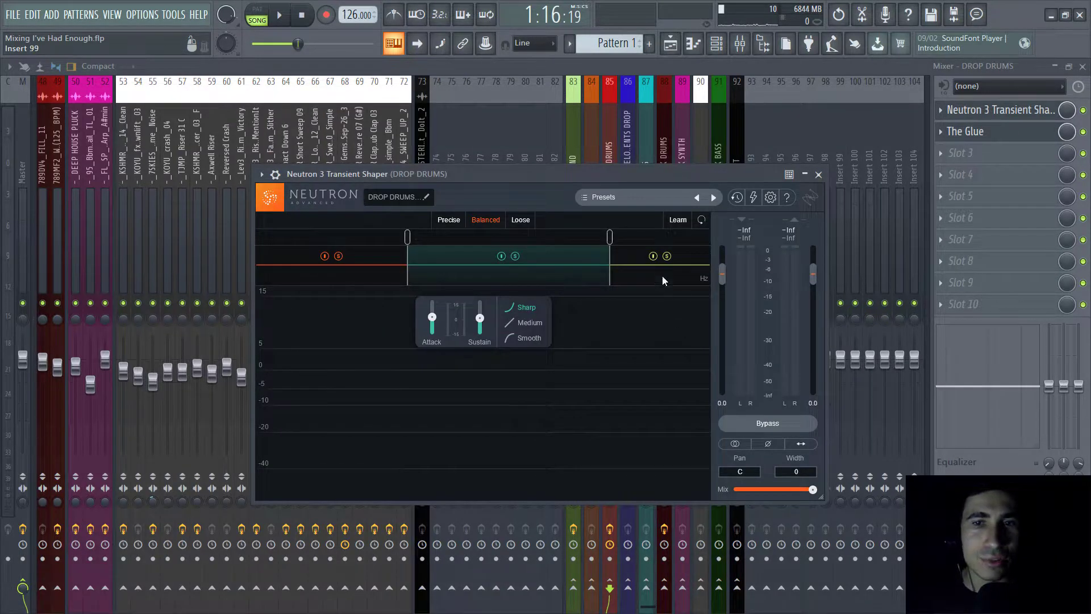
left_click_drag(622, 176, 617, 167)
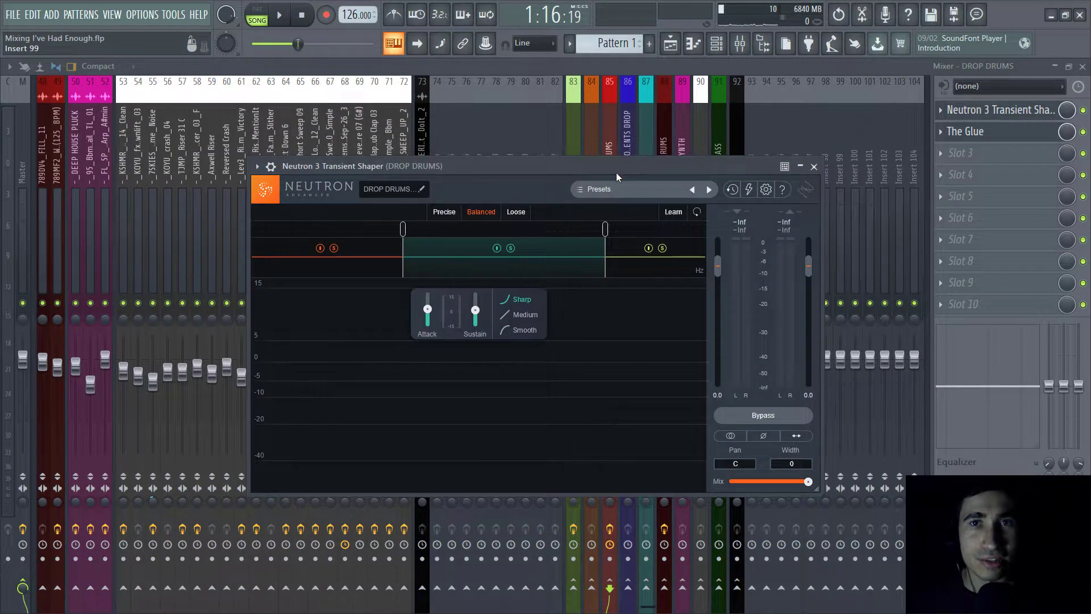
Step: Examine the high and low bands and crossover frequencies in Neutron 3 Transient Shaper, moving its window higher over the mixer
left_click(673, 260)
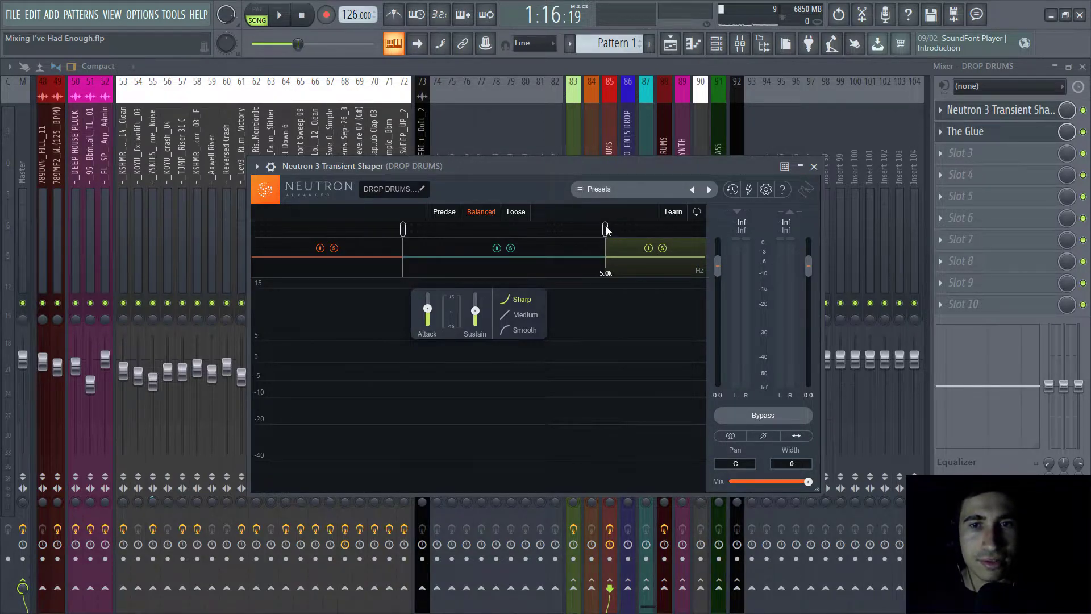
mouse_move(396, 236)
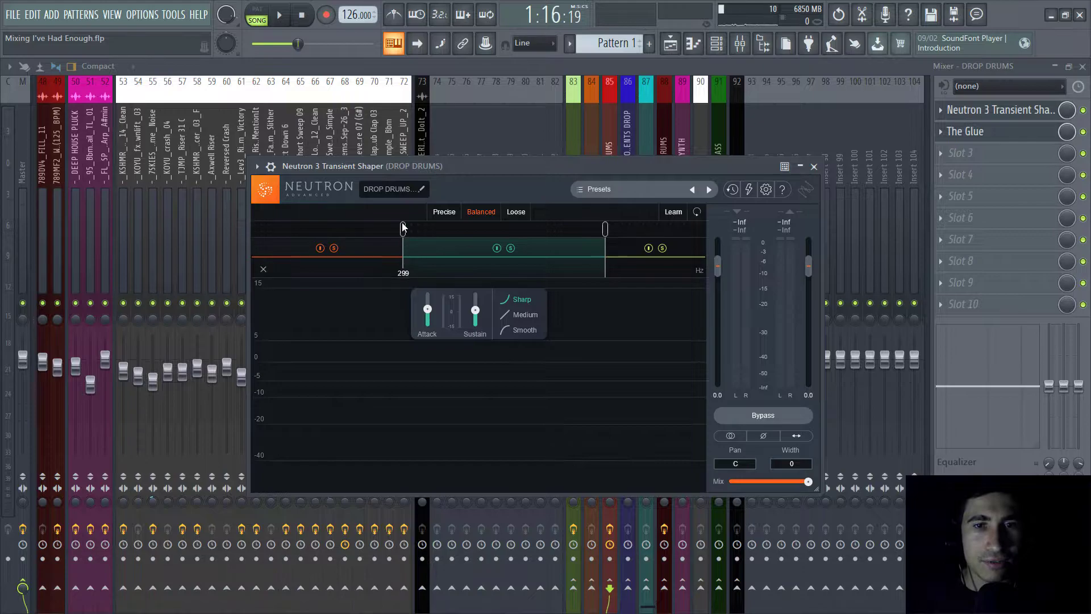
mouse_move(607, 230)
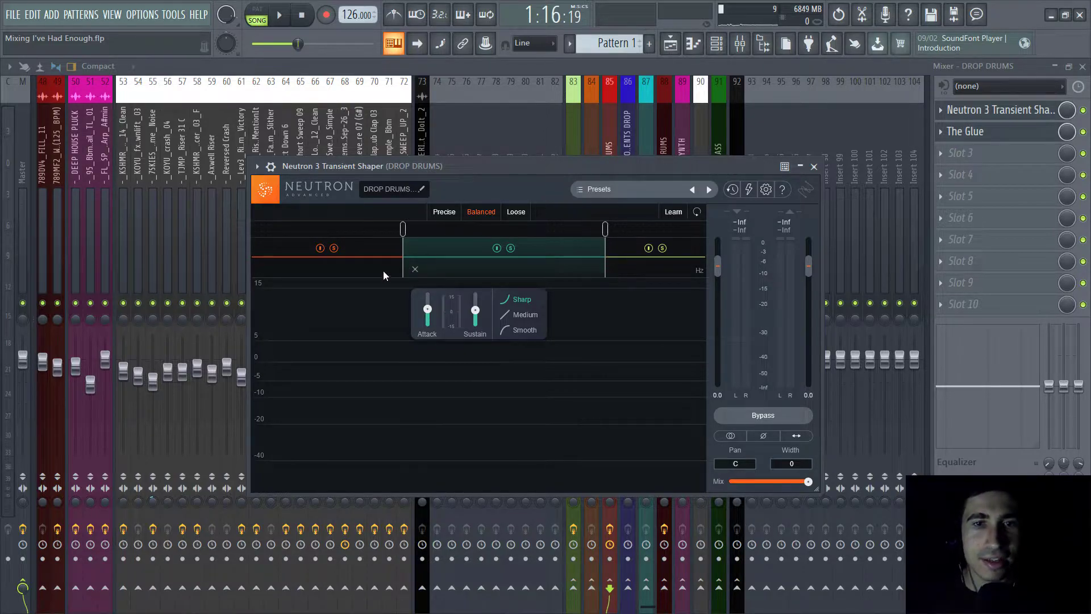
left_click(372, 254)
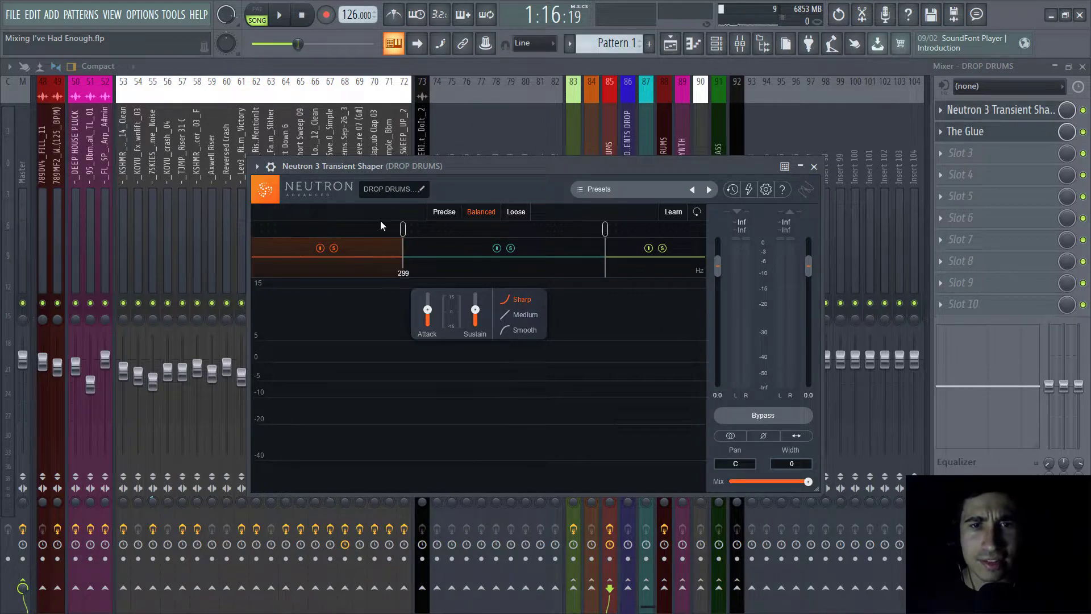
left_click_drag(496, 169, 558, 136)
left_click_drag(598, 139, 572, 148)
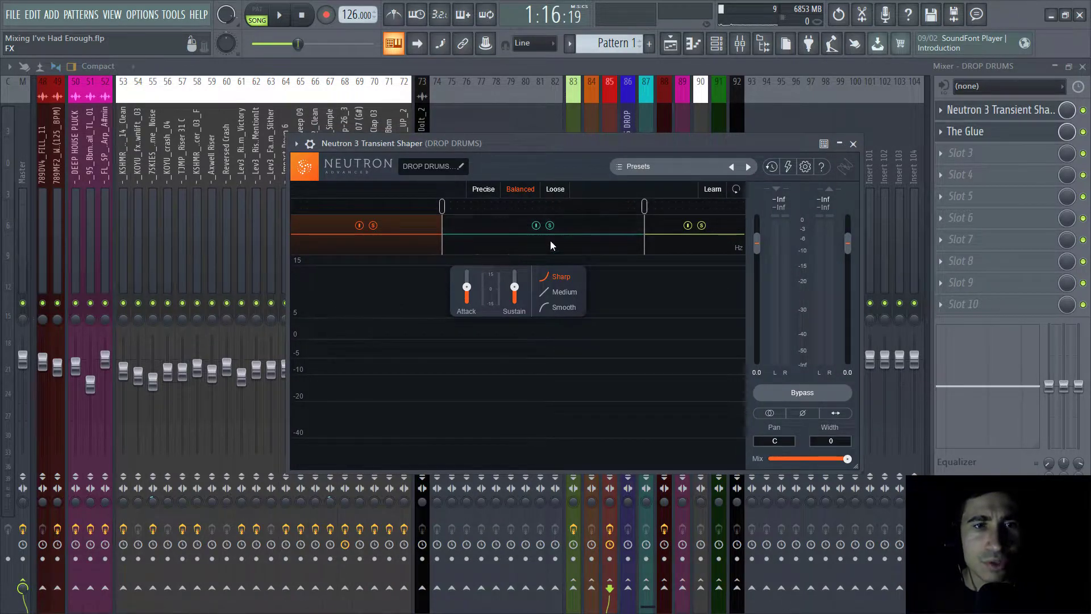
Step: Open The Glue on the DROP DRUMS bus and examine its threshold, attack, release and mix settings
left_click(975, 134)
left_click_drag(168, 209, 509, 83)
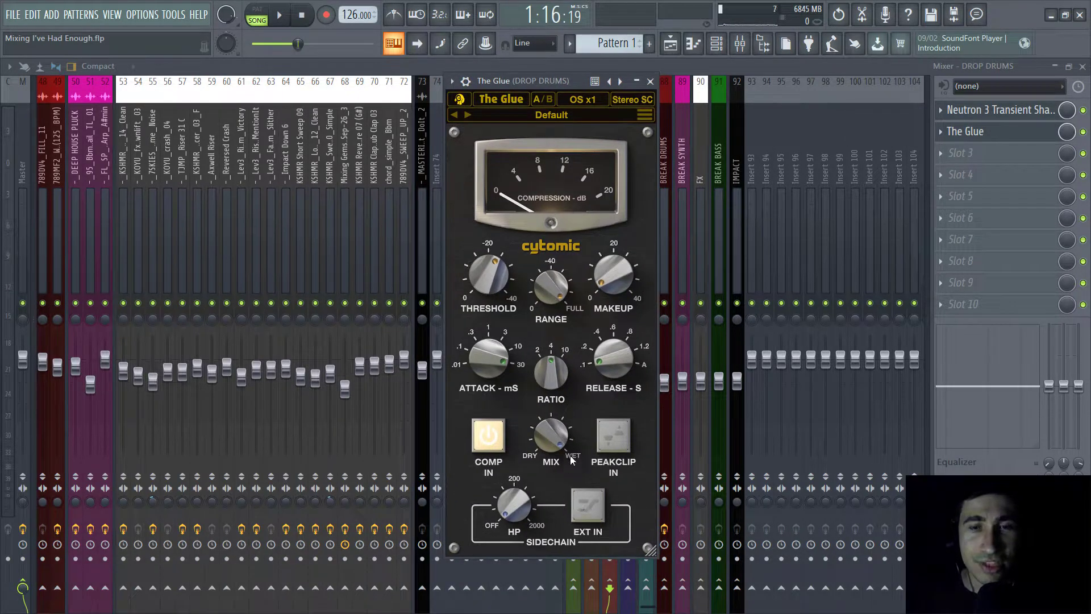
mouse_move(499, 276)
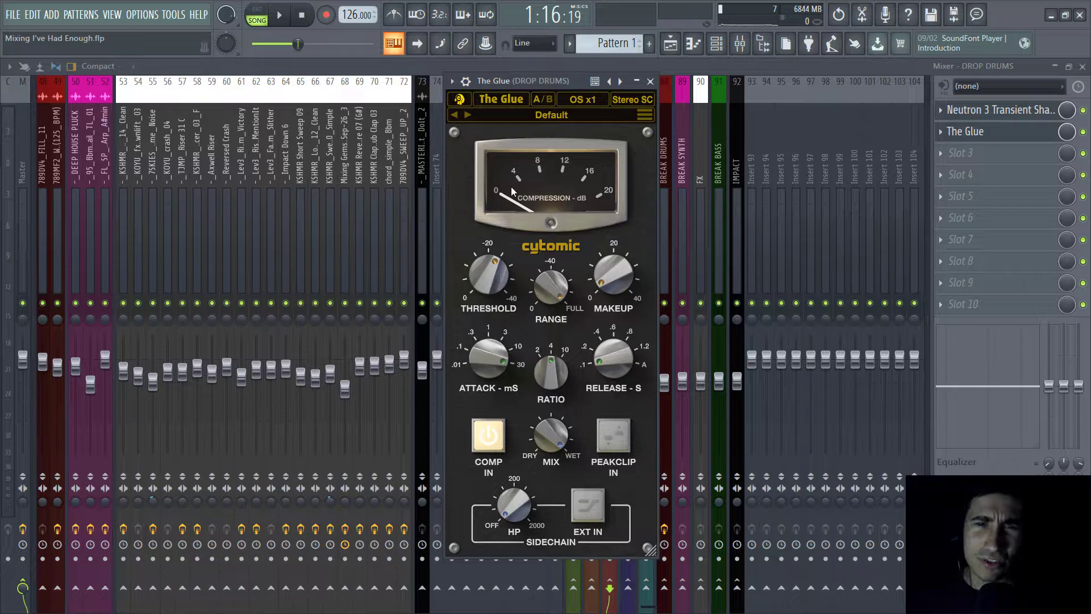
left_click_drag(523, 83, 504, 90)
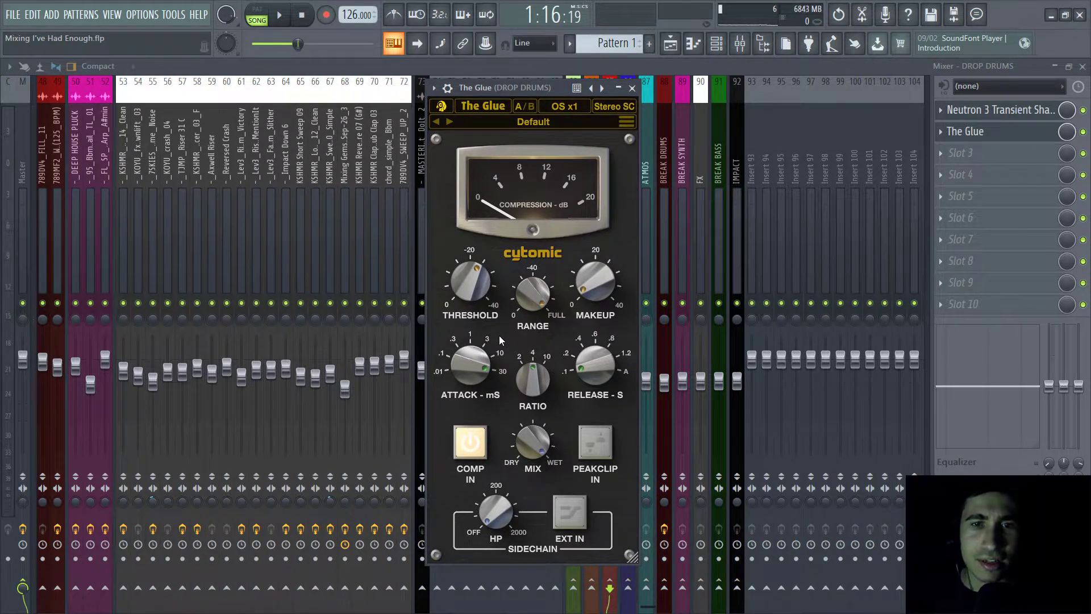
mouse_move(555, 338)
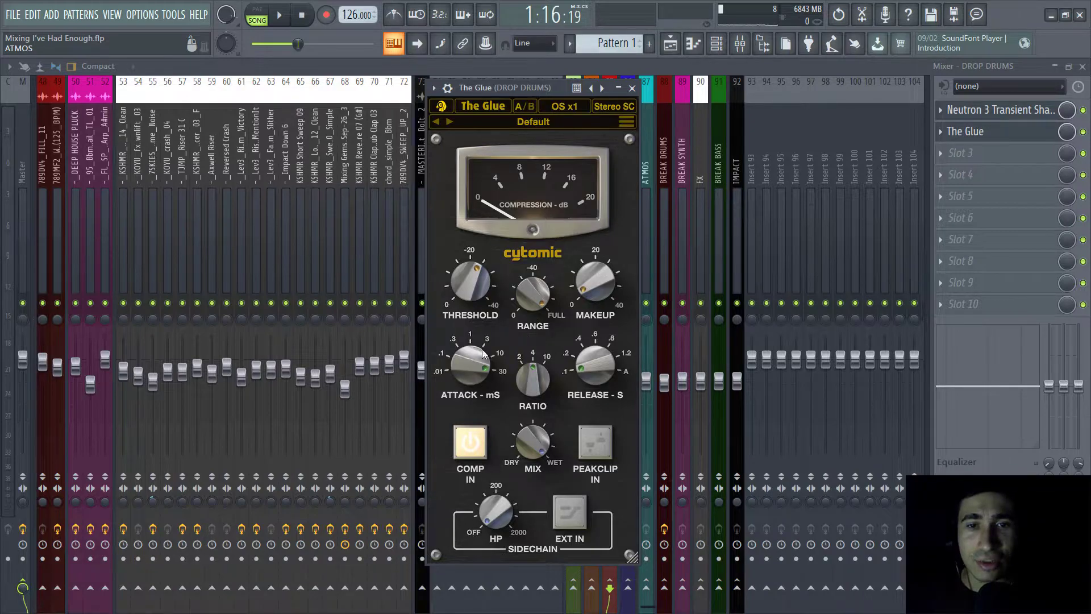
mouse_move(537, 449)
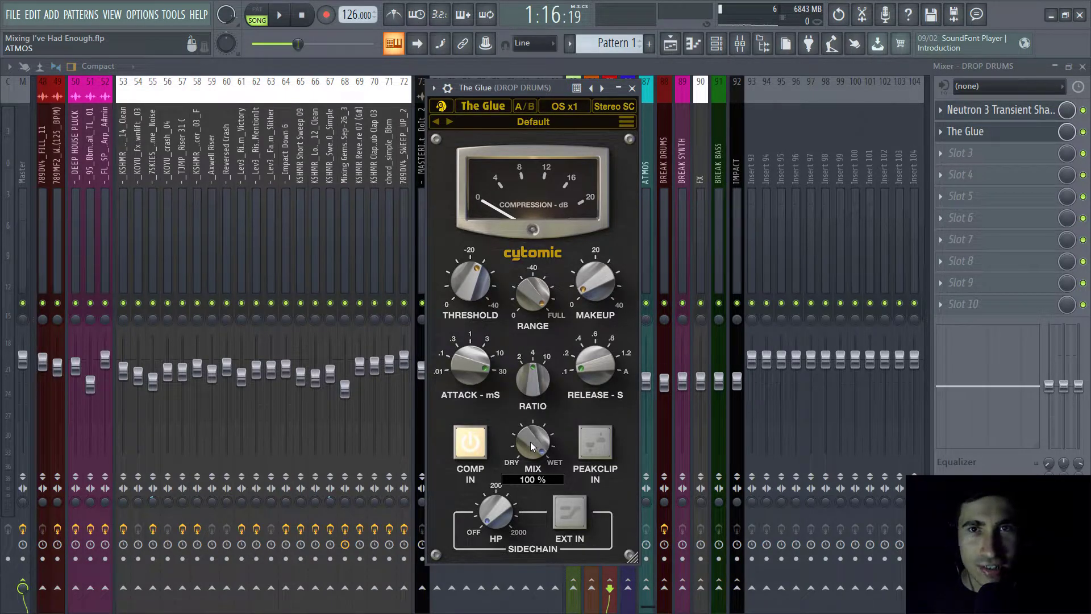
left_click_drag(526, 86, 532, 86)
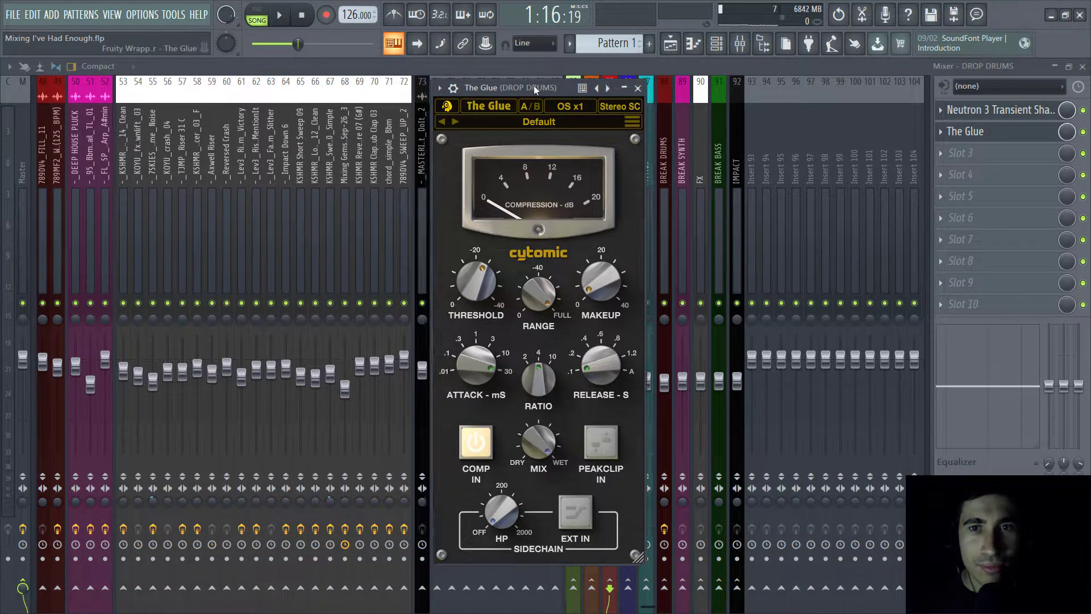
Step: Examine Fruity parametric EQ 2 and FabFilter Pro-Q 2 on the wet vocal lead channel, repositioning the Pro-Q 2 window
scroll(97, 166, "left", 10)
left_click(97, 166)
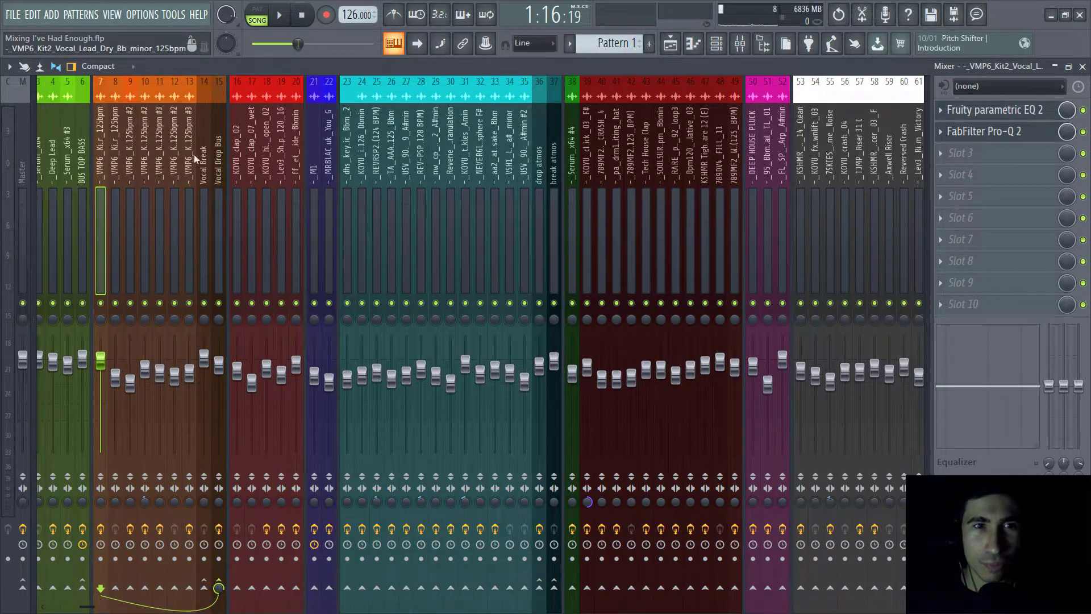
left_click(1010, 116)
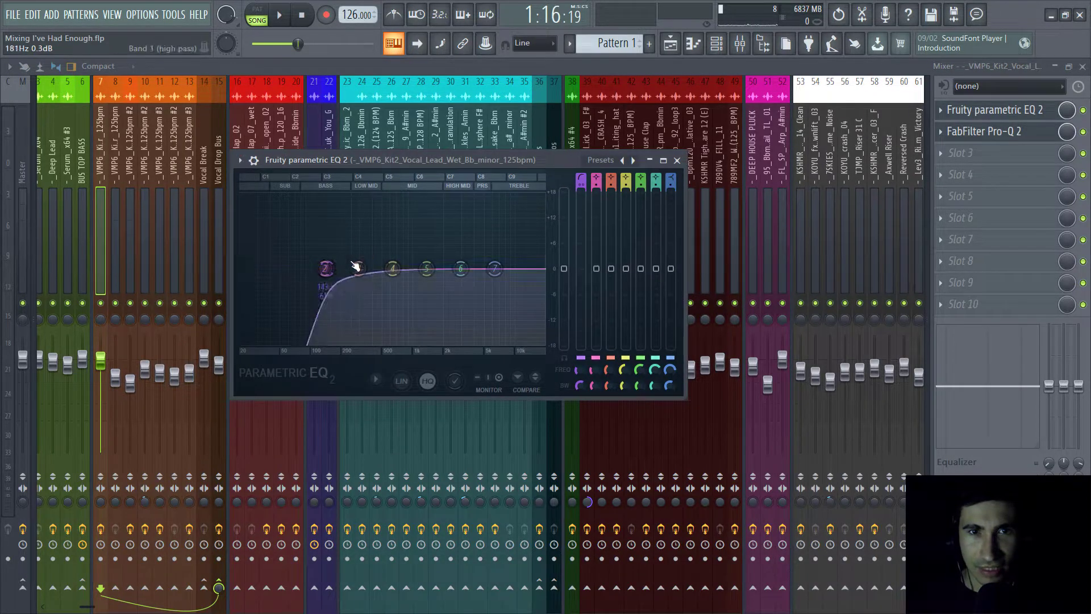
left_click(996, 133)
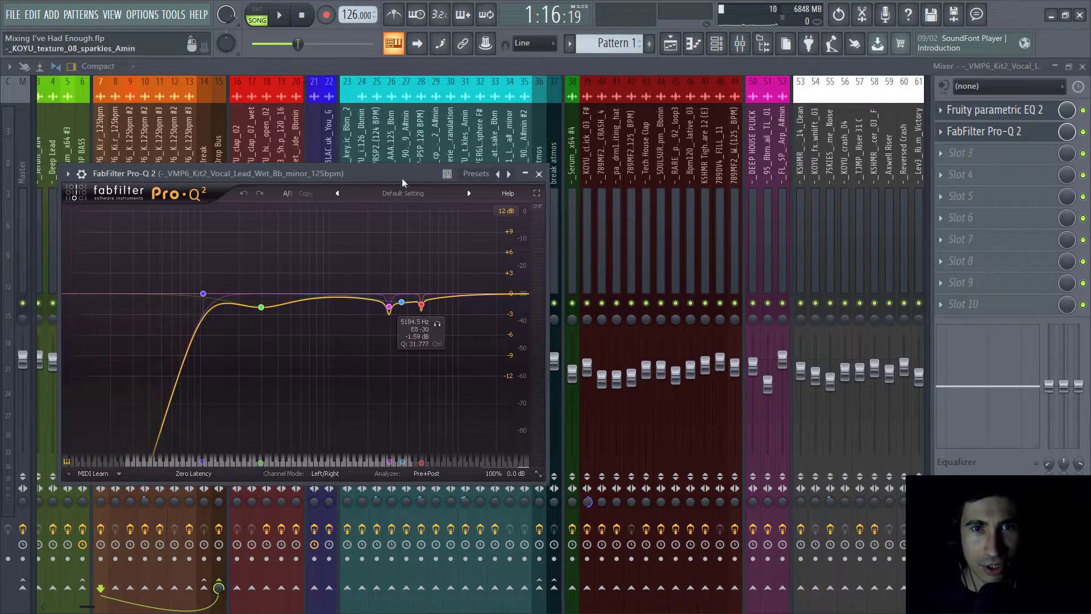
left_click_drag(386, 173, 828, 115)
Step: Review the effect slots of the other vocal channels in the orange group, including the Vocal Break and Vocal Drop Bus channels
left_click(131, 160)
left_click(145, 165)
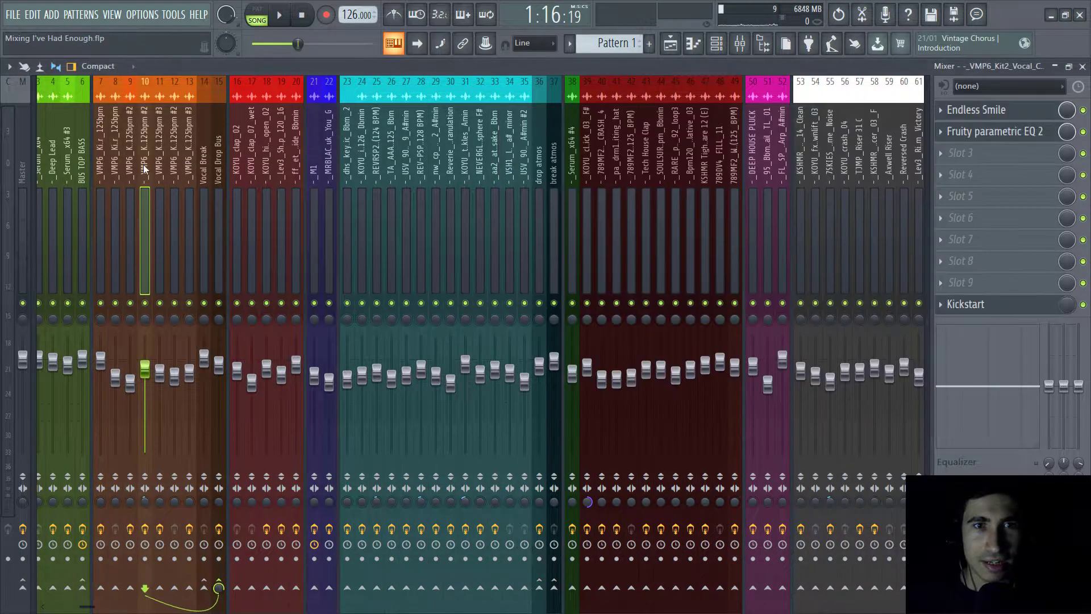
left_click(159, 169)
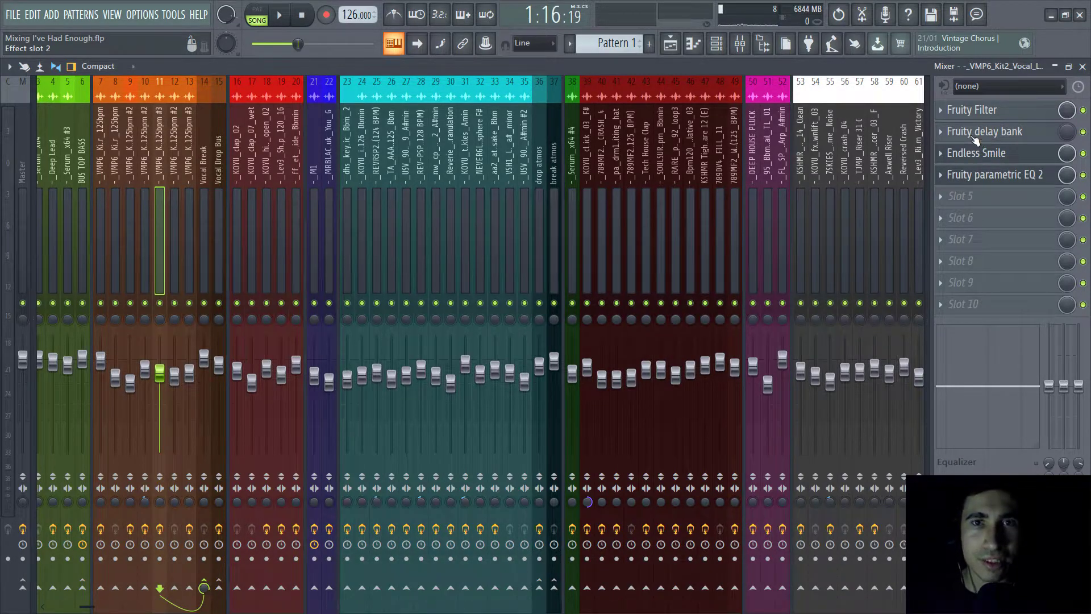
left_click(209, 173)
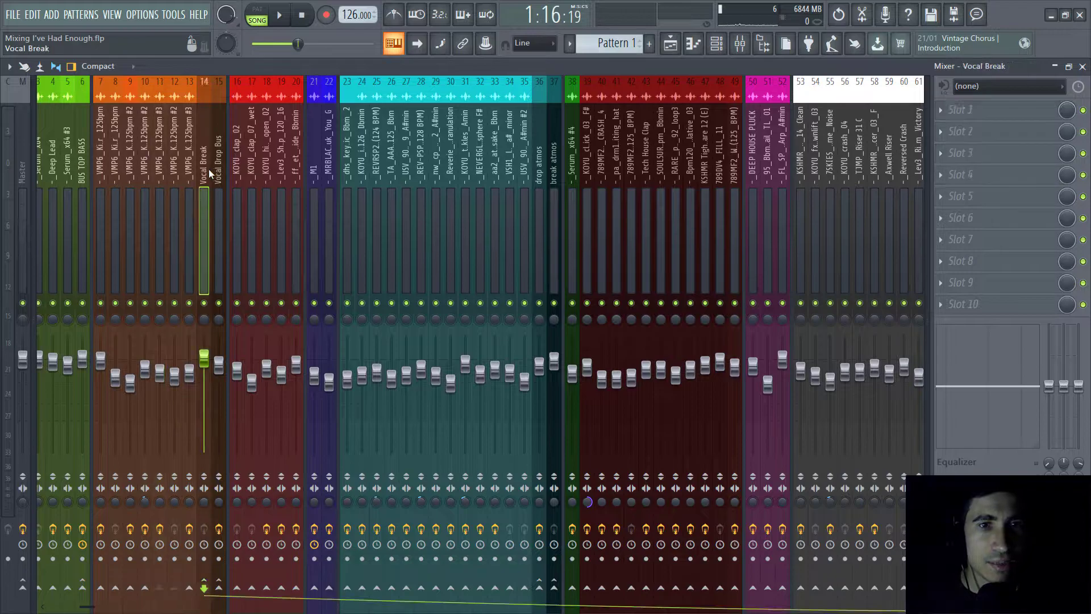
left_click(218, 174)
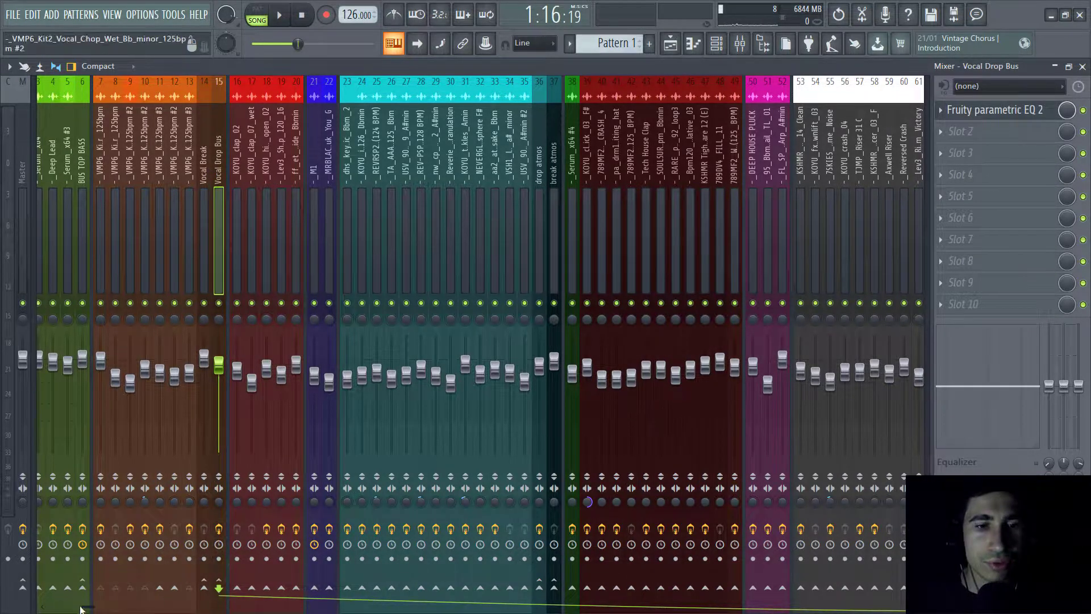
Step: Examine Fruity parametric EQ 2 and OTT on the M1 channel, moving the OTT window to the middle of the mixer
left_click_drag(88, 607, 23, 591)
left_click(351, 165)
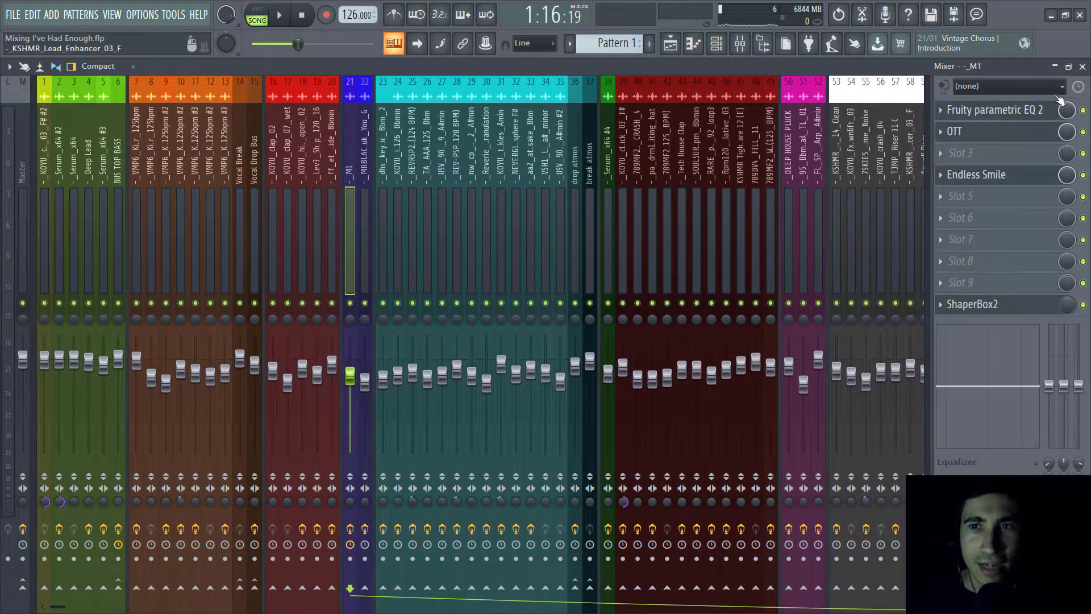
left_click(966, 110)
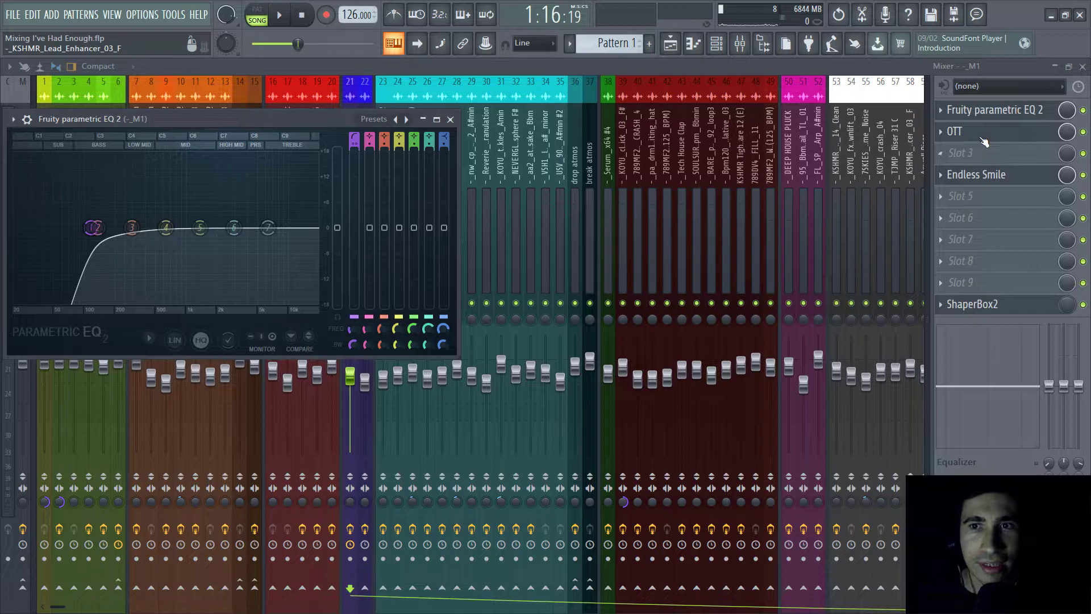
left_click(960, 131)
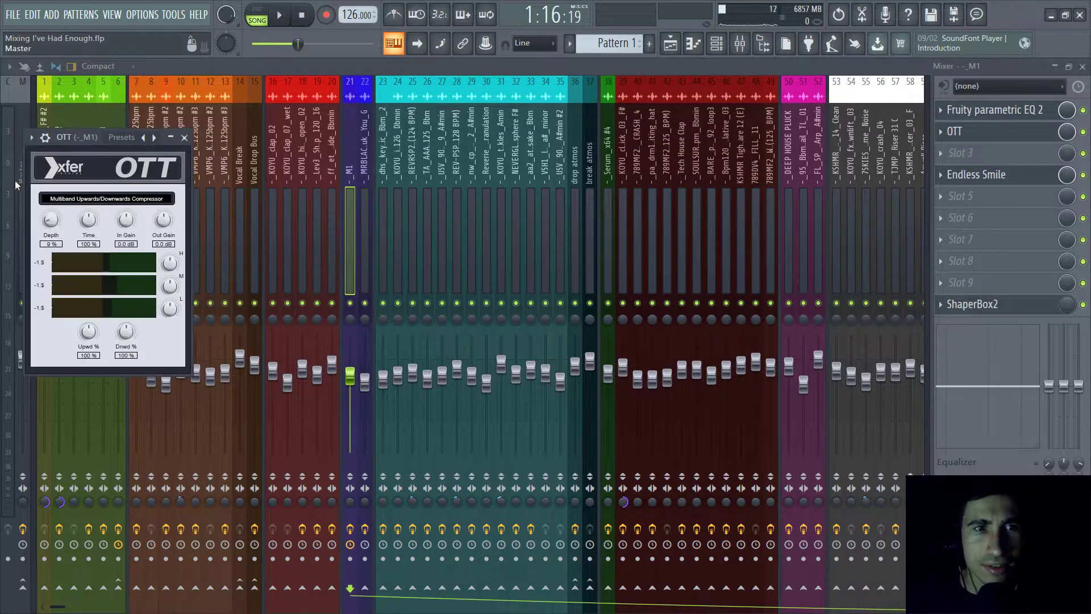
left_click_drag(124, 127, 486, 159)
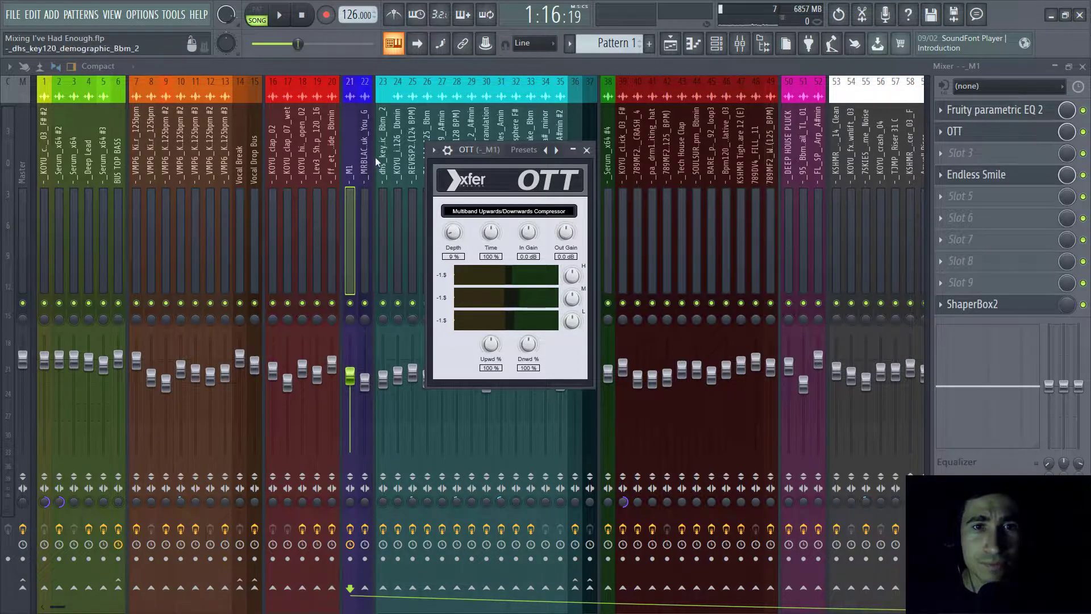
Step: Look through the neighbouring atmosphere channels in the teal group, ending on the Reverie granulation channel
left_click(486, 125)
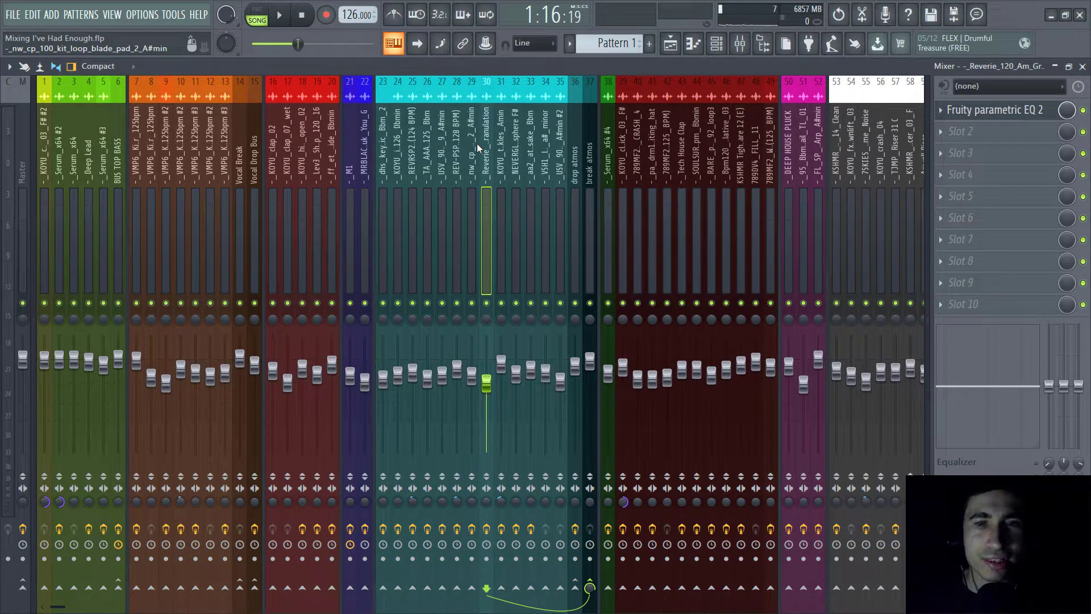
left_click(497, 154)
left_click(487, 156)
left_click(476, 159)
left_click(481, 170)
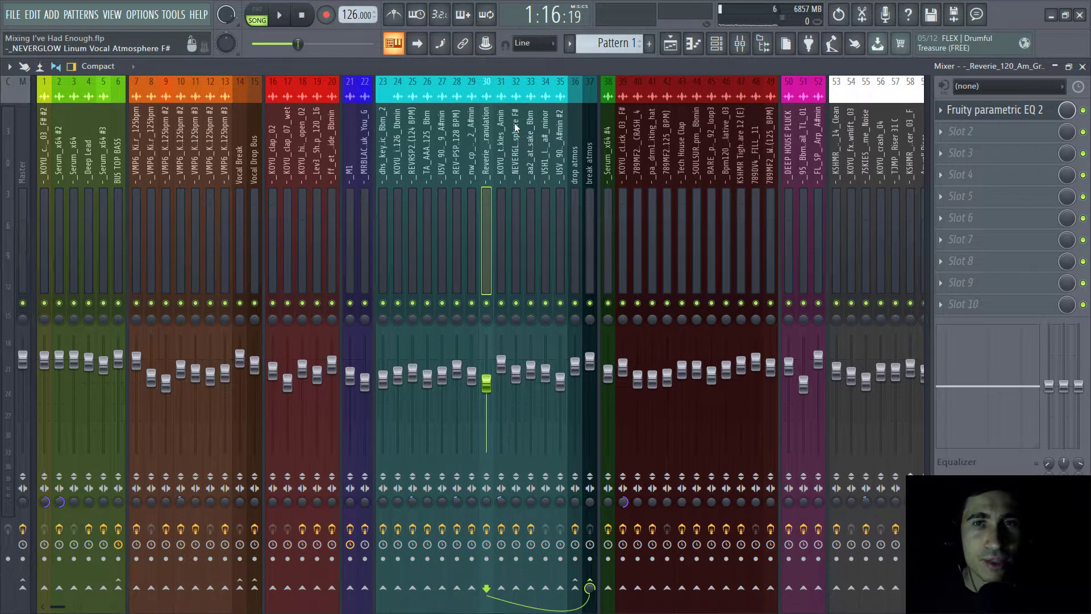
Step: Examine the Fruity parametric EQ 2 curve on the Reverie granulation channel, moving its window around the mixer
left_click(1019, 114)
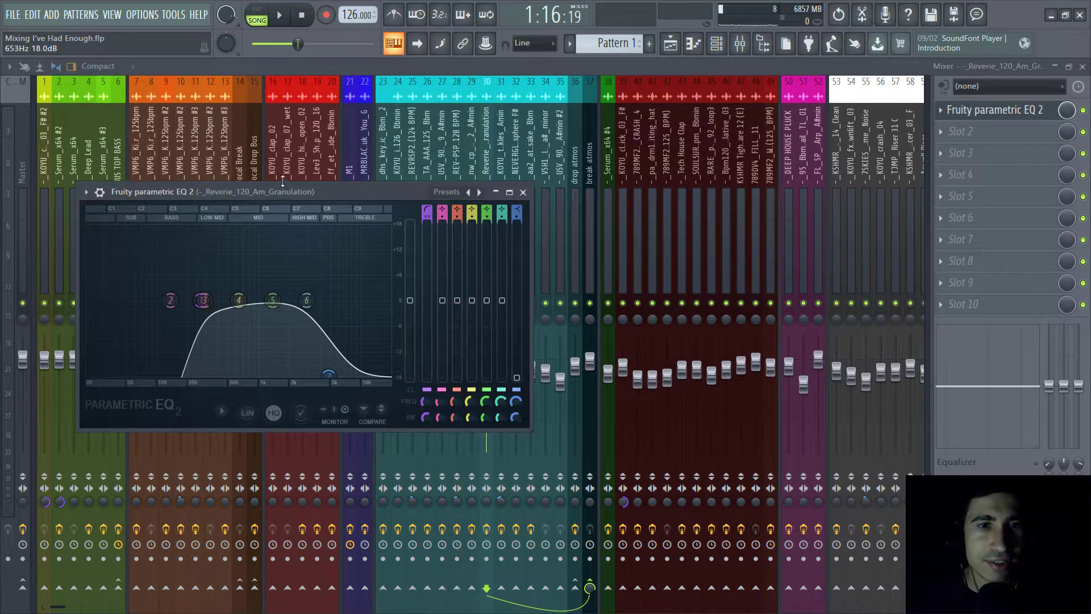
left_click_drag(275, 189, 394, 138)
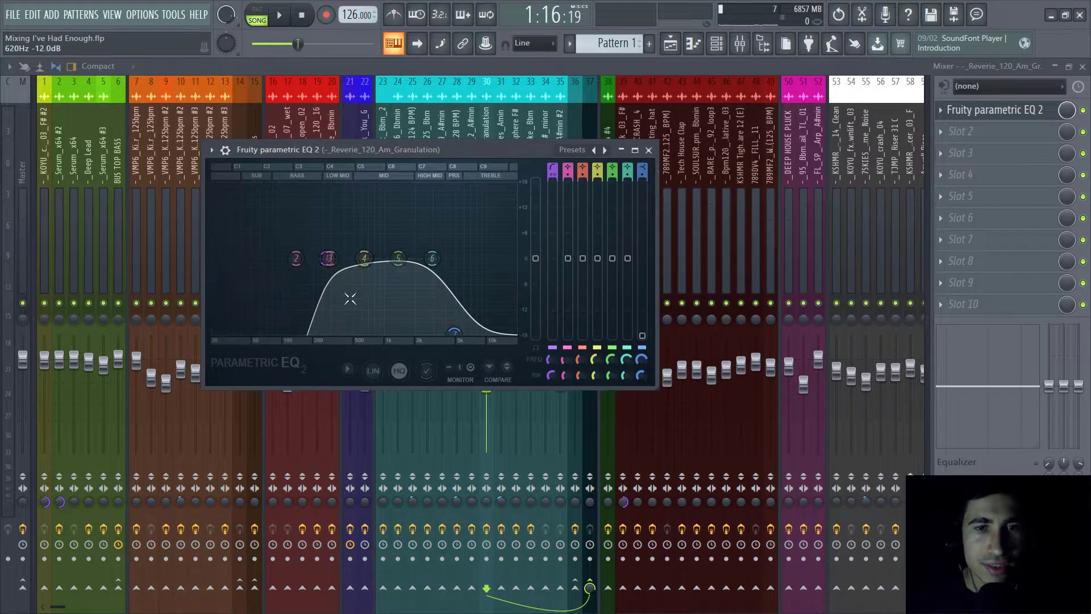
left_click_drag(517, 150, 870, 79)
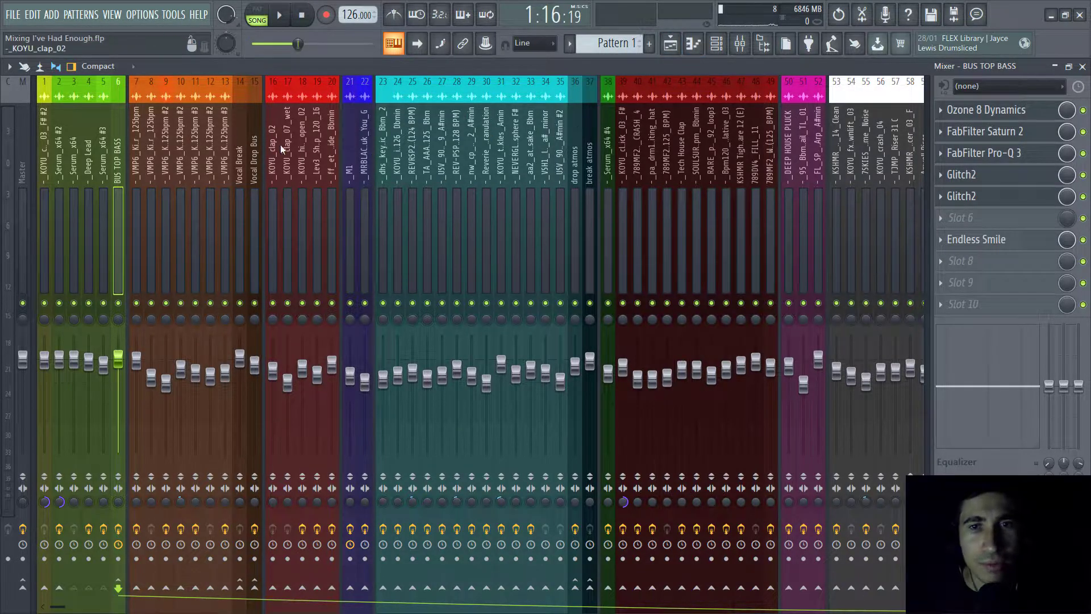
mouse_move(61, 608)
left_mouse_down()
mouse_move(604, 607)
mouse_move(57, 607)
left_mouse_up()
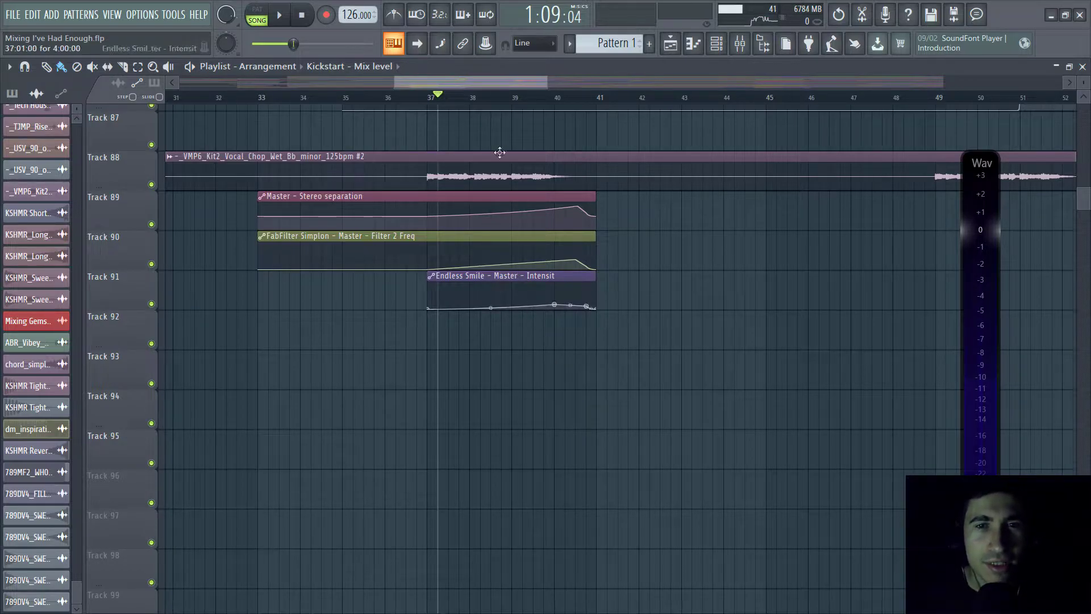
Step: Examine the master automation clips for stereo separation, FabFilter Simplon filter 2 frequency and Endless Smile intensity in the playlist
scroll(475, 80, "up", 1)
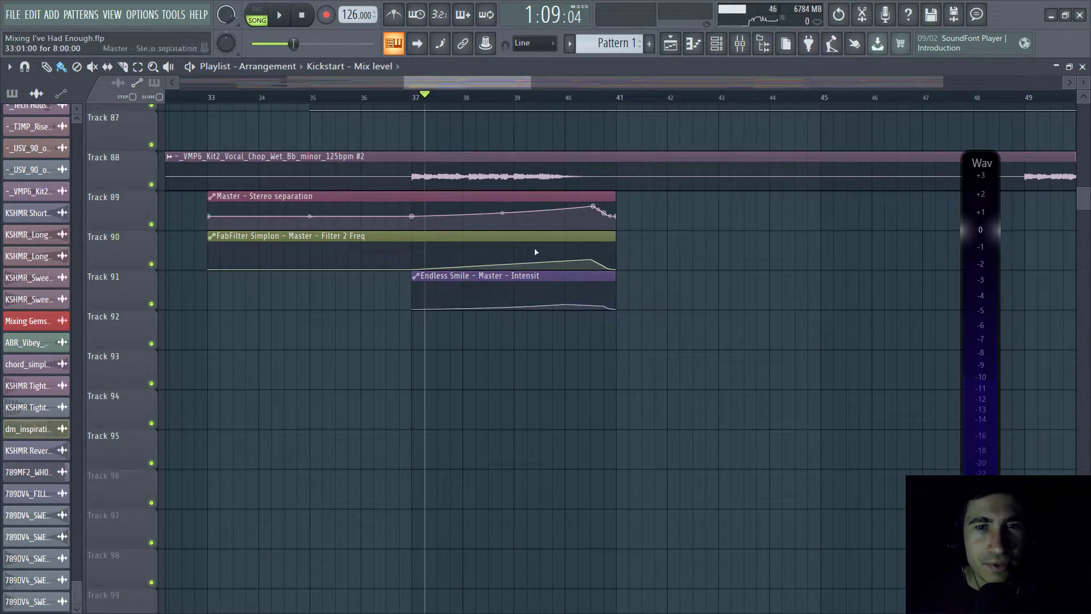
left_click(491, 236)
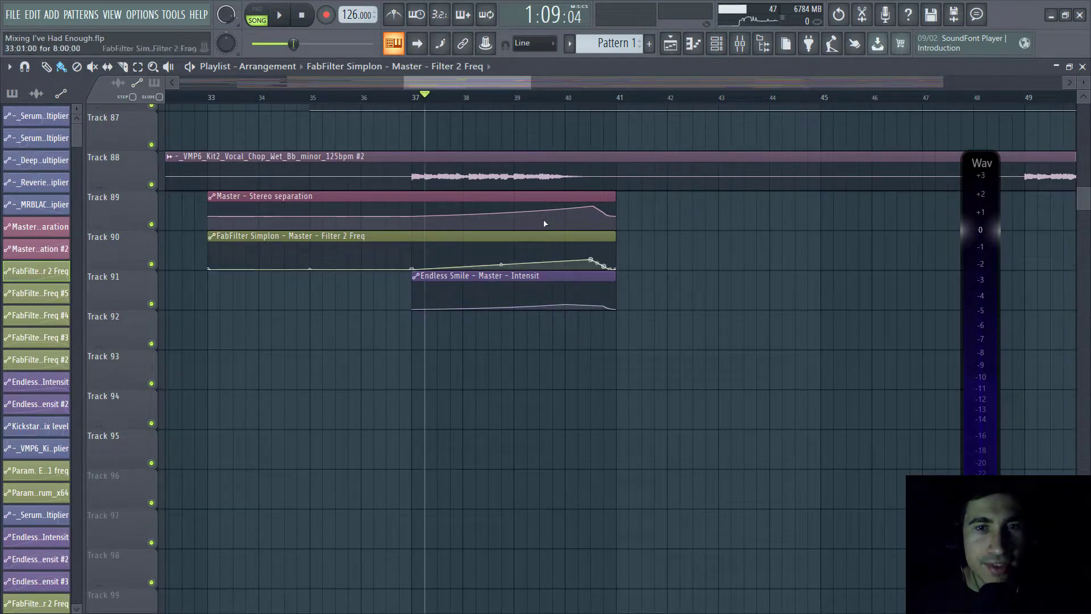
left_click(432, 218)
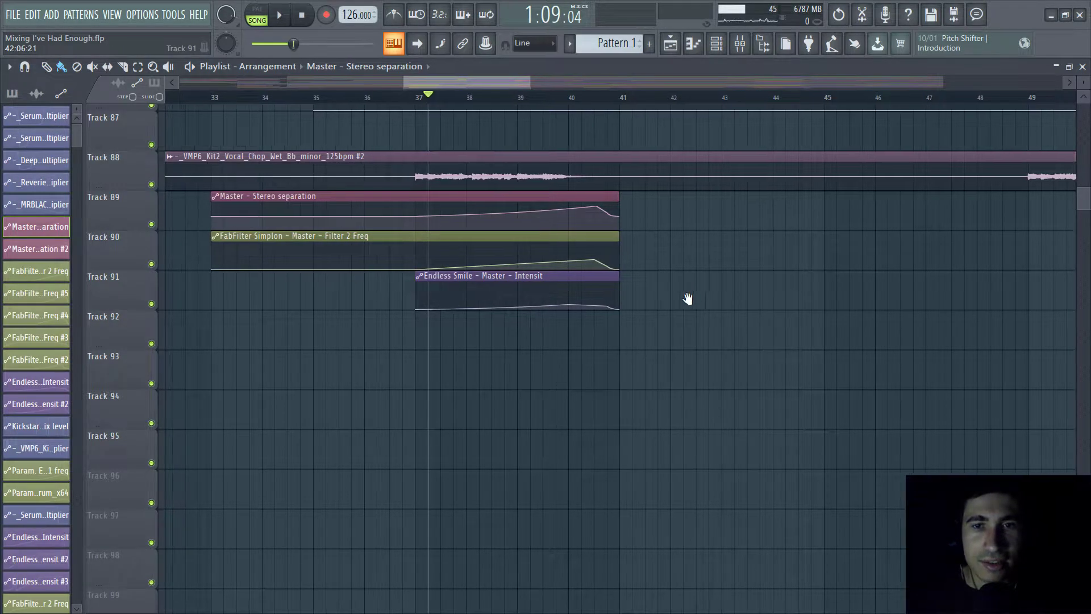
scroll(686, 294, "up", 2)
scroll(638, 373, "right", 1)
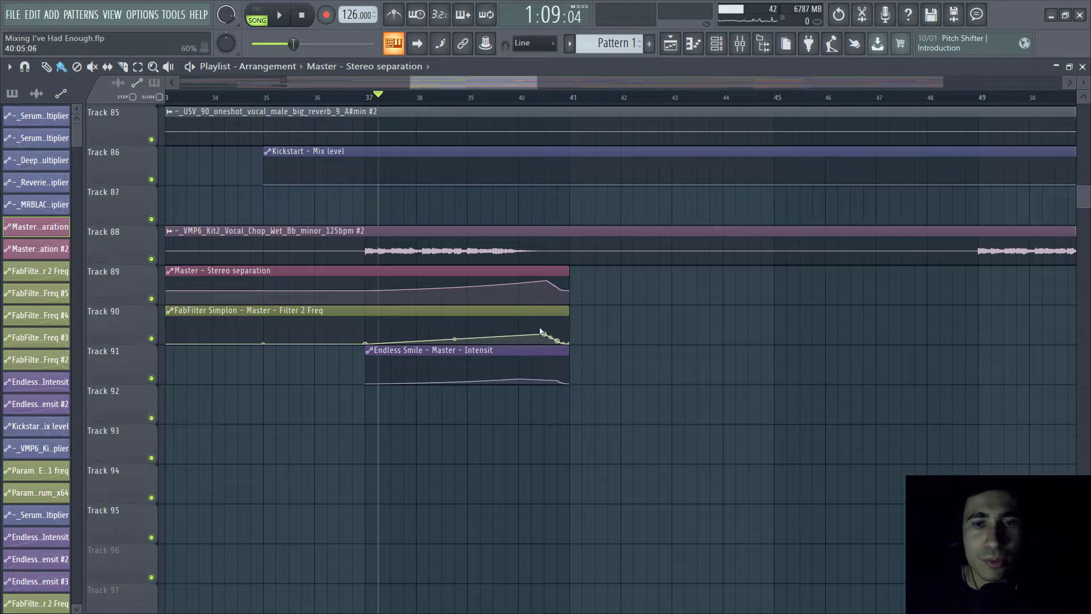
scroll(580, 241, "up", 1)
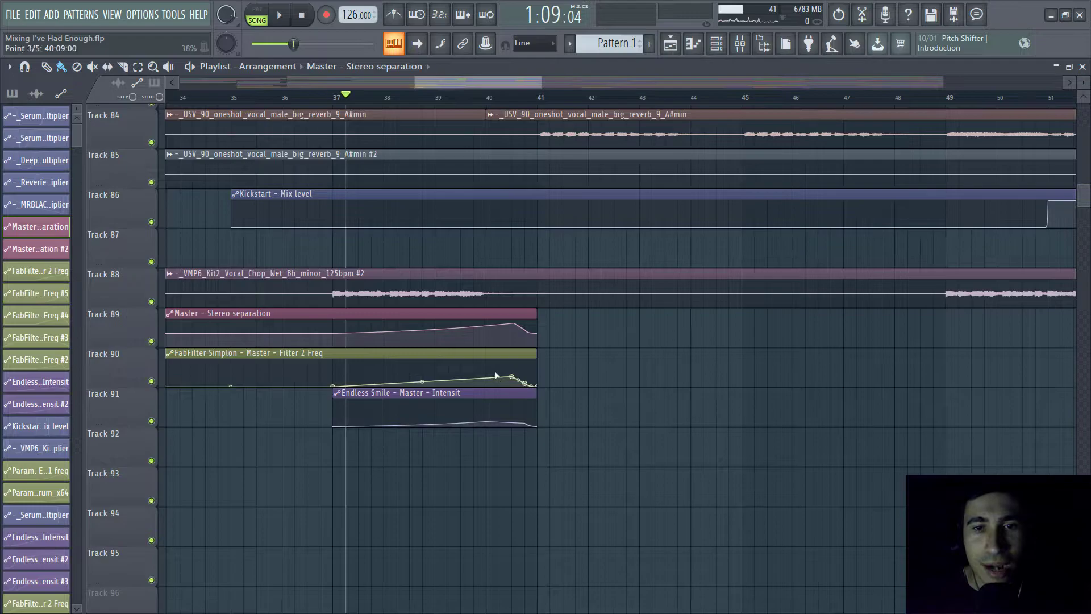
scroll(366, 333, "up", 1)
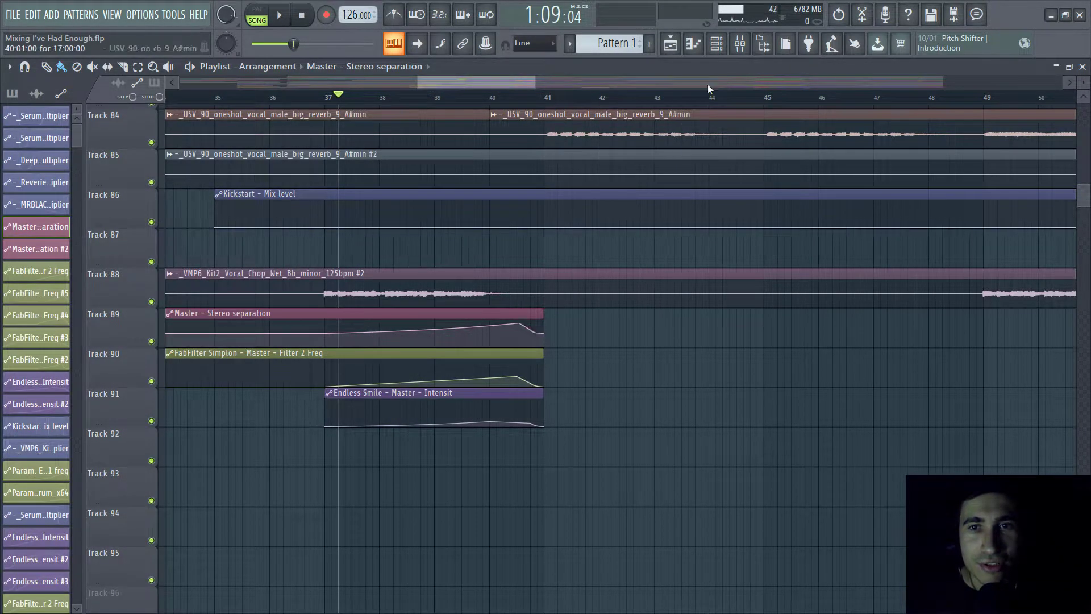
Step: Reset the stereo separation control on the Master channel in the mixer
key("F9")
right_click(25, 502)
left_click(22, 501)
right_click(30, 500)
left_click(64, 384)
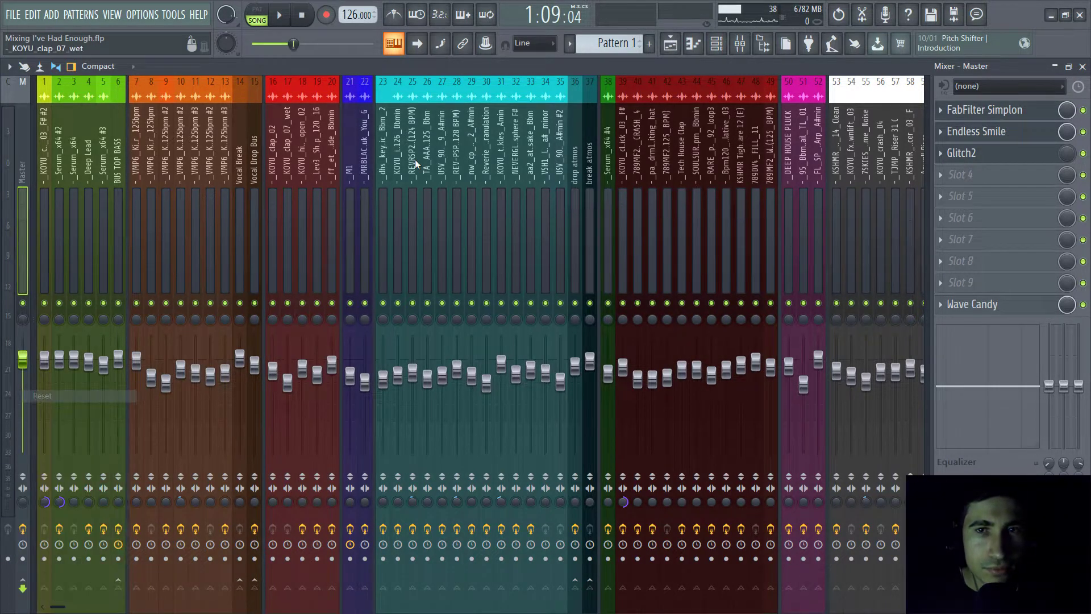
Step: Review the end of the master automation clips in the playlist, placing the playhead at bar 41 and back between bars 39 and 40
left_click(669, 44)
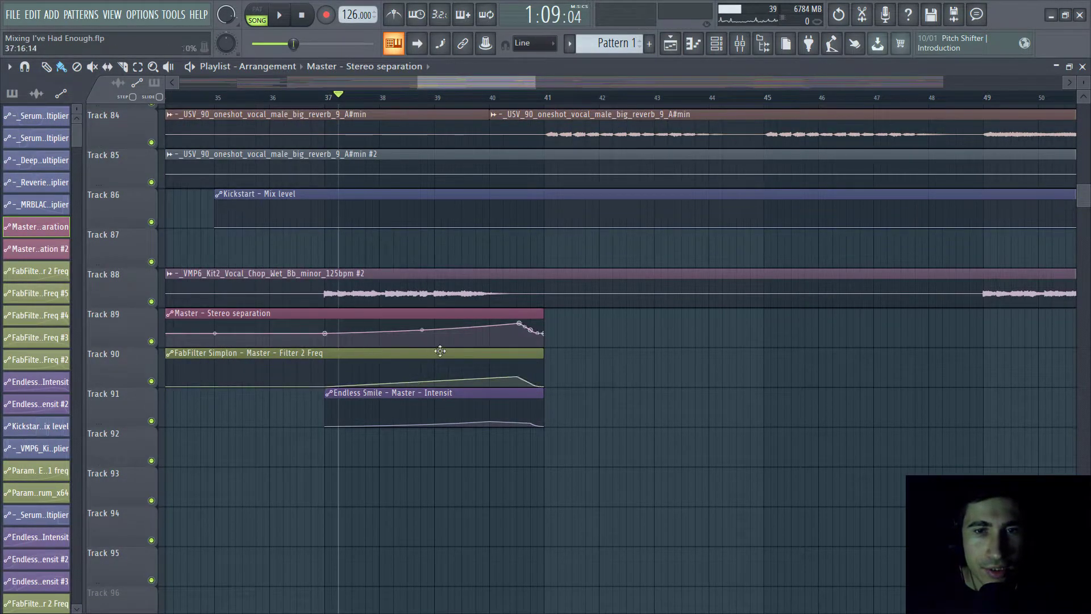
left_click_drag(483, 97, 482, 114)
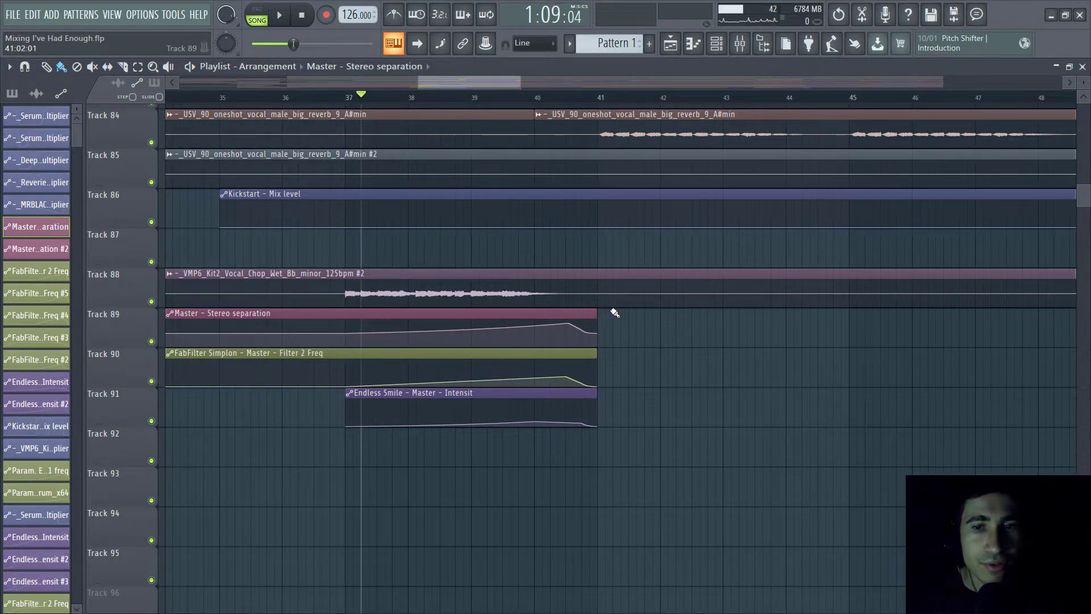
left_click_drag(512, 98, 489, 103)
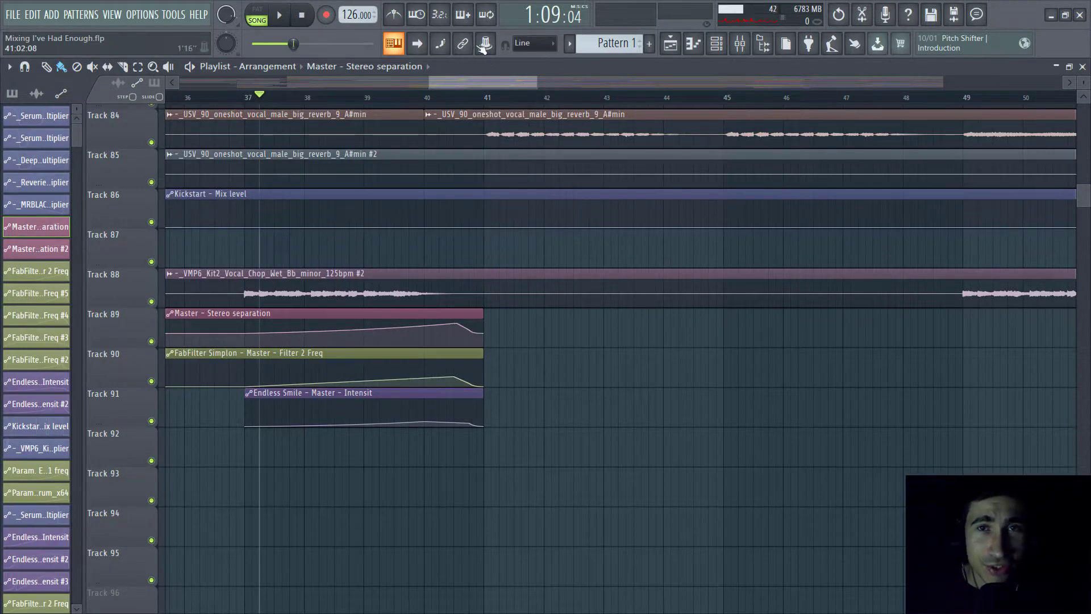
left_click(493, 99)
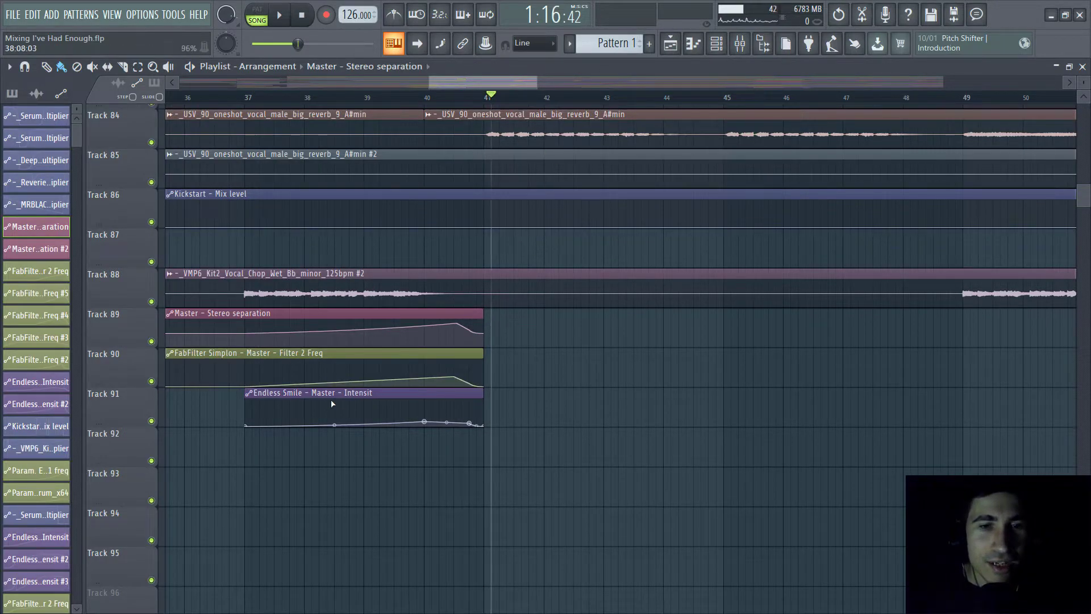
left_click(401, 97)
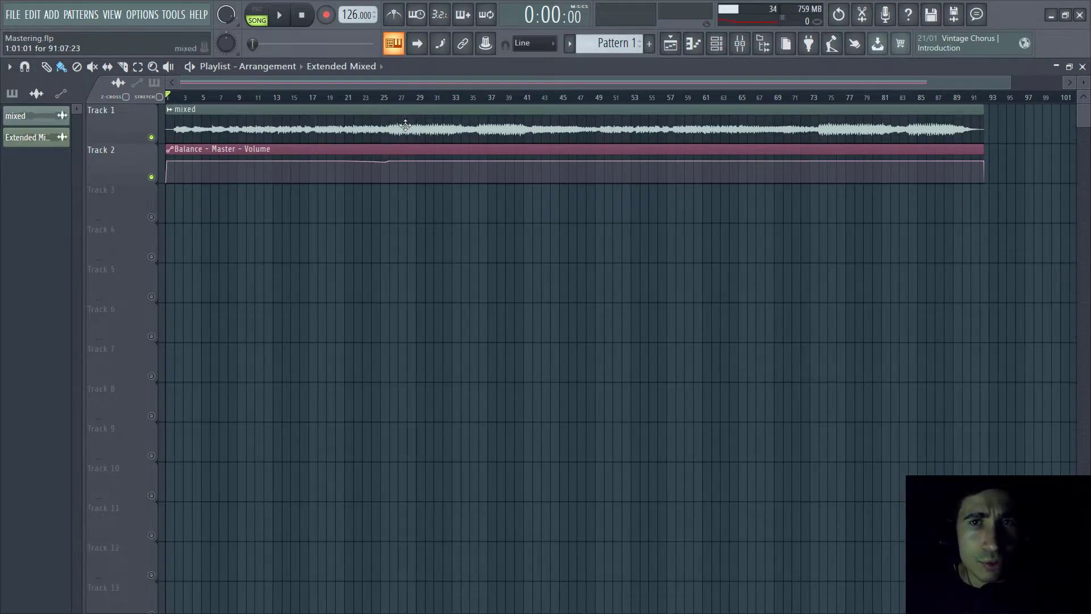
Step: View the mastering effects chain on the Master channel of the mastering project and return to the playlist
scroll(472, 81, "down", 1)
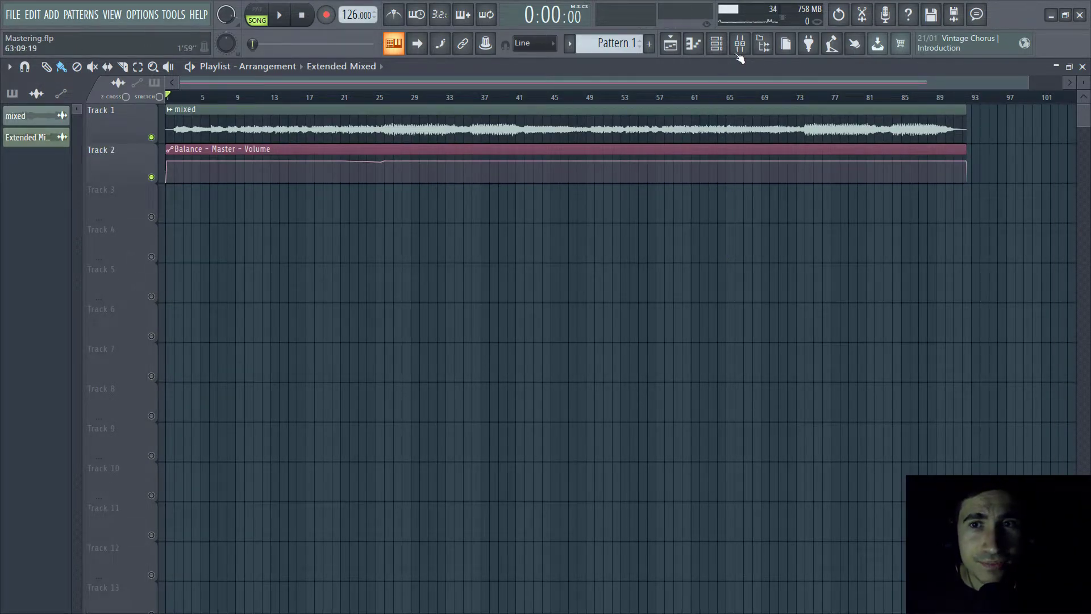
left_click(739, 44)
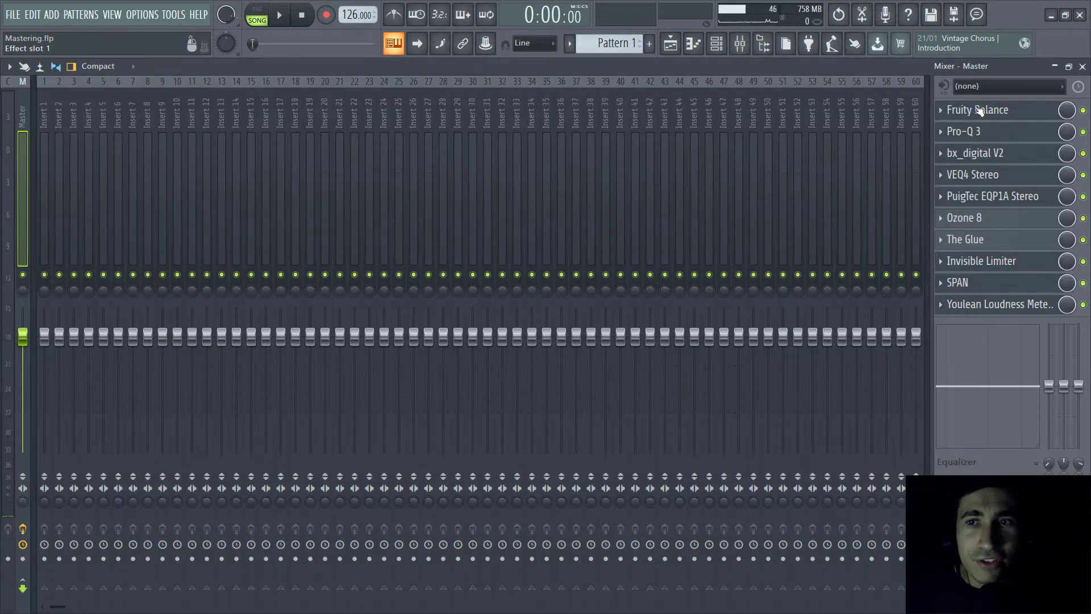
left_click(671, 44)
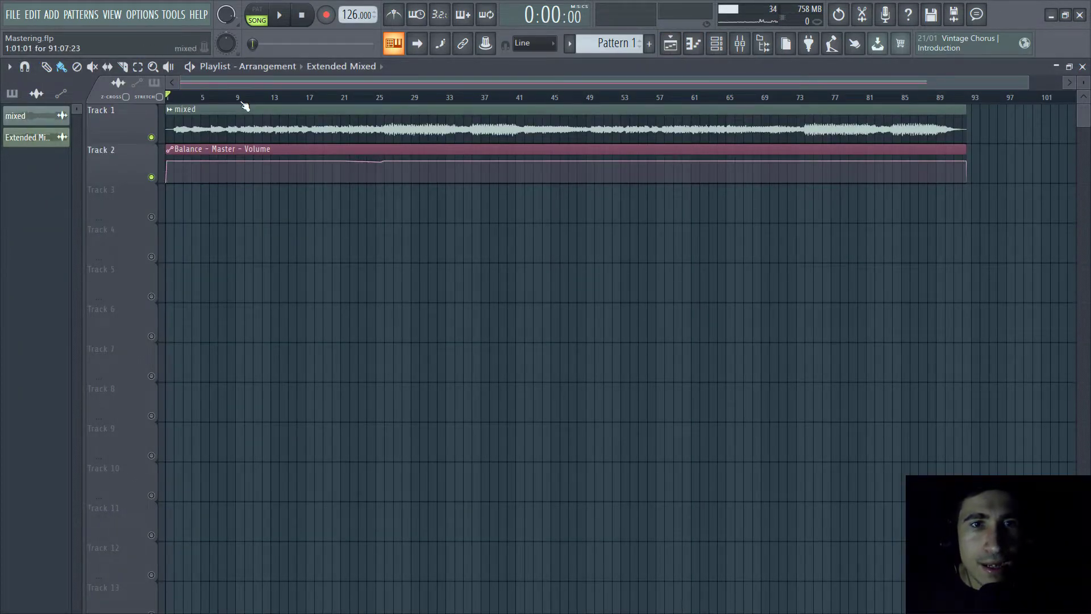
Step: Examine the mixed audio clip and the Balance master volume automation around bar 25 in the playlist
left_click_drag(926, 82, 421, 82)
double_click(255, 81)
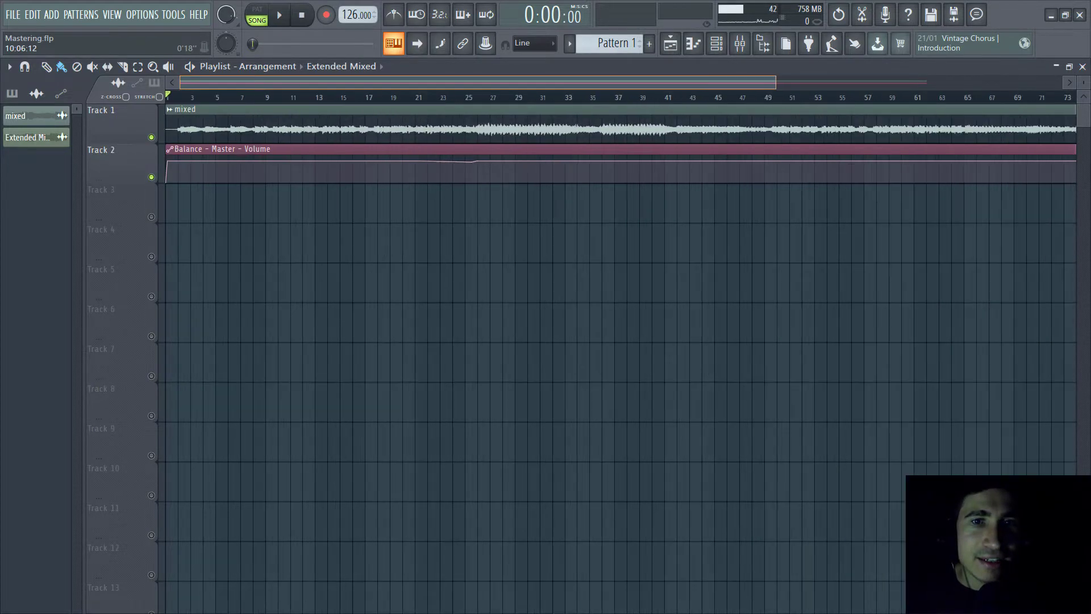
mouse_move(926, 82)
left_mouse_down()
mouse_move(201, 82)
mouse_move(926, 82)
left_mouse_up()
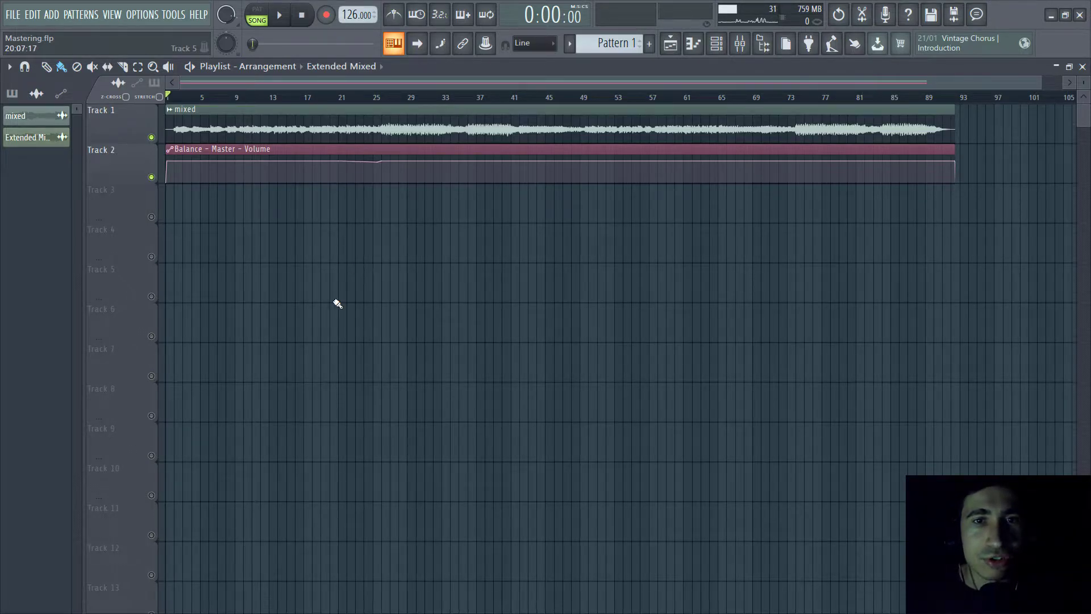
scroll(372, 94, "up", 2)
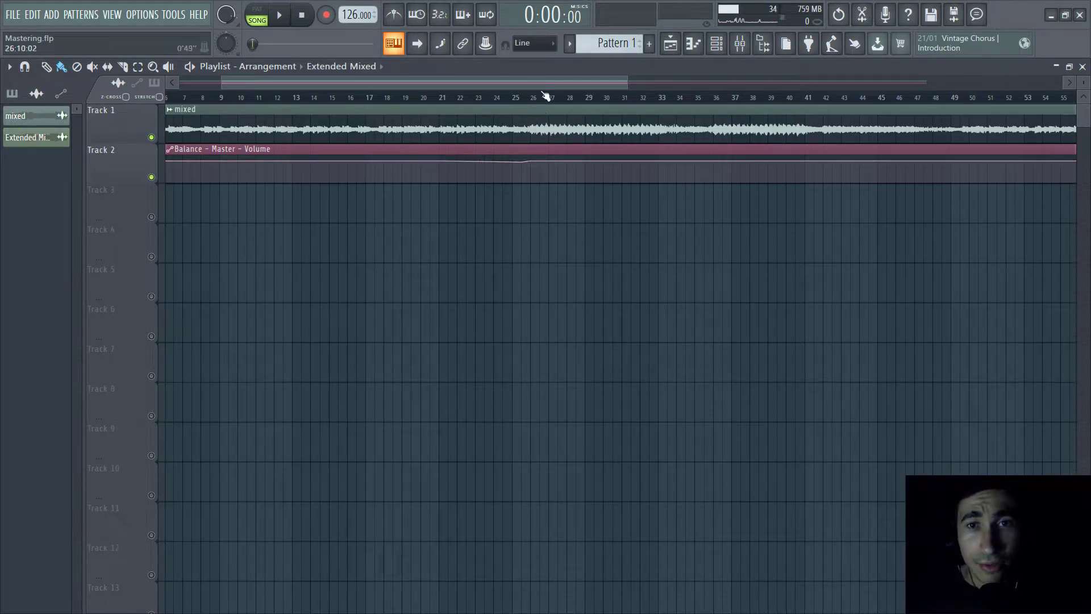
Step: Open Pro-Q 3 from the mixer's Master channel and examine its low-cut and high-cut bands
left_click(740, 43)
left_click(1003, 135)
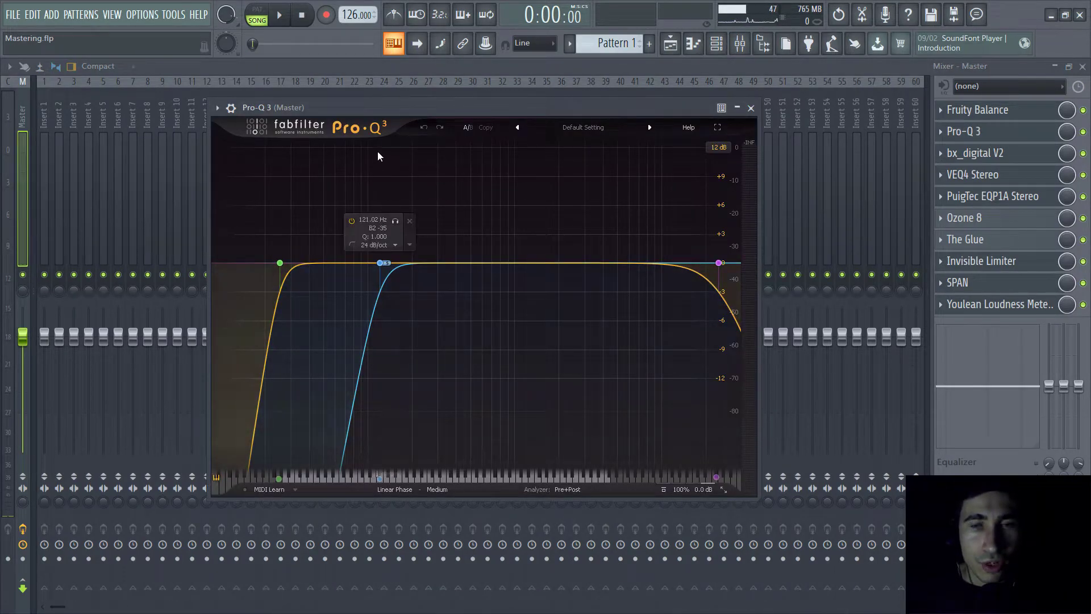
left_click(280, 262)
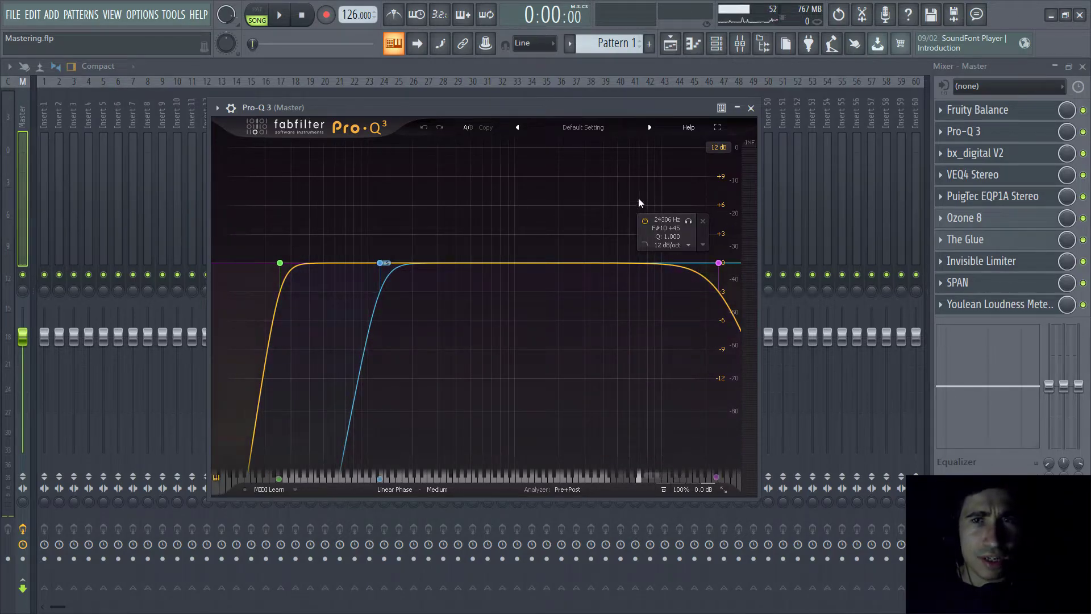
left_click_drag(468, 106, 473, 140)
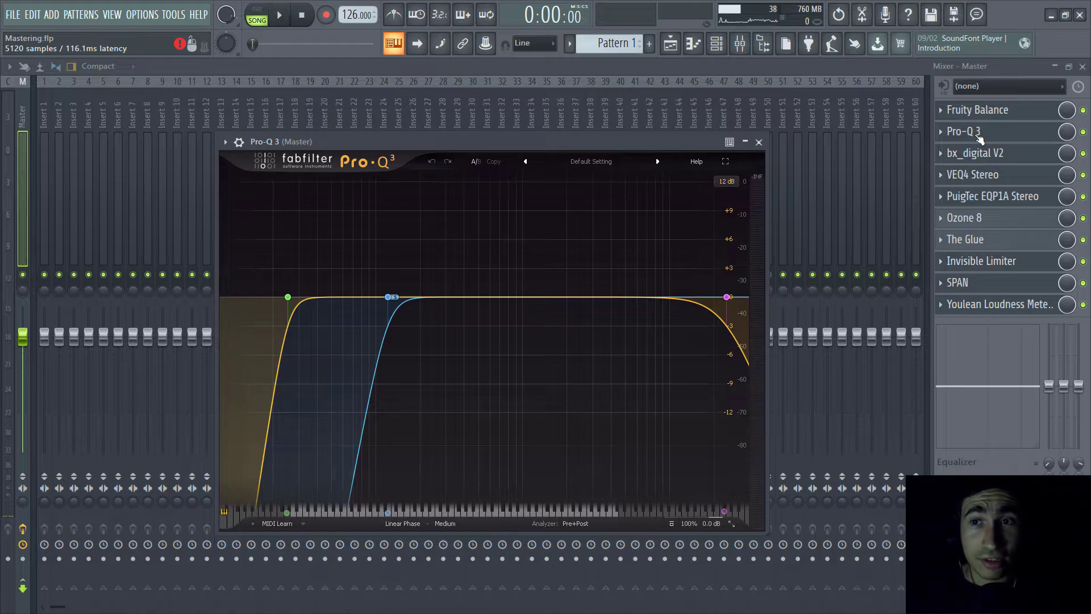
Step: Review the mono and stereo EQ settings of bx_digital V2 on the Master channel and close the plugin
left_click(977, 153)
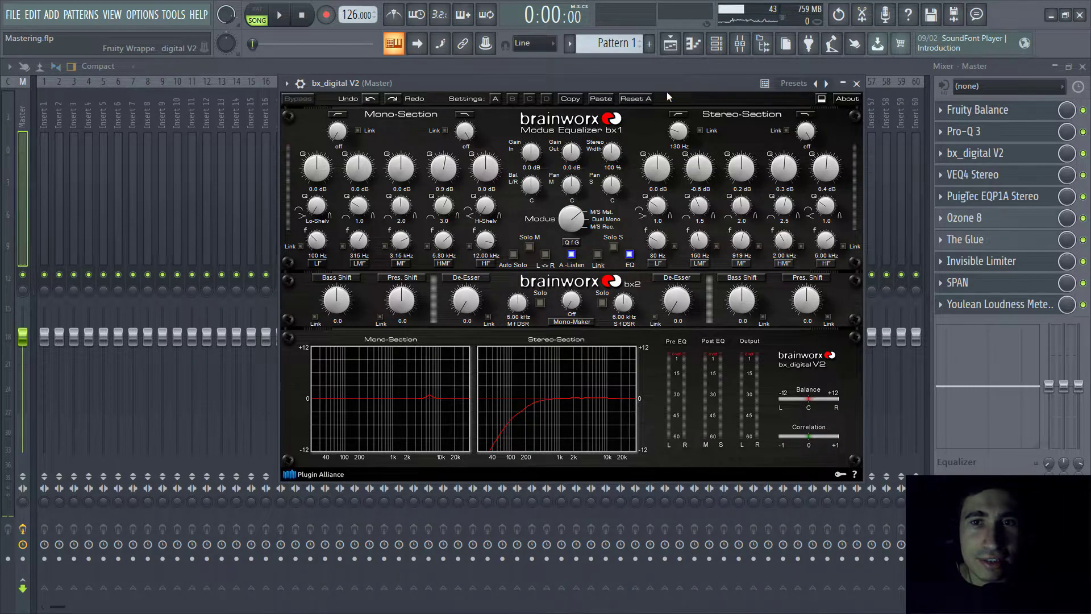
left_click_drag(685, 86, 648, 97)
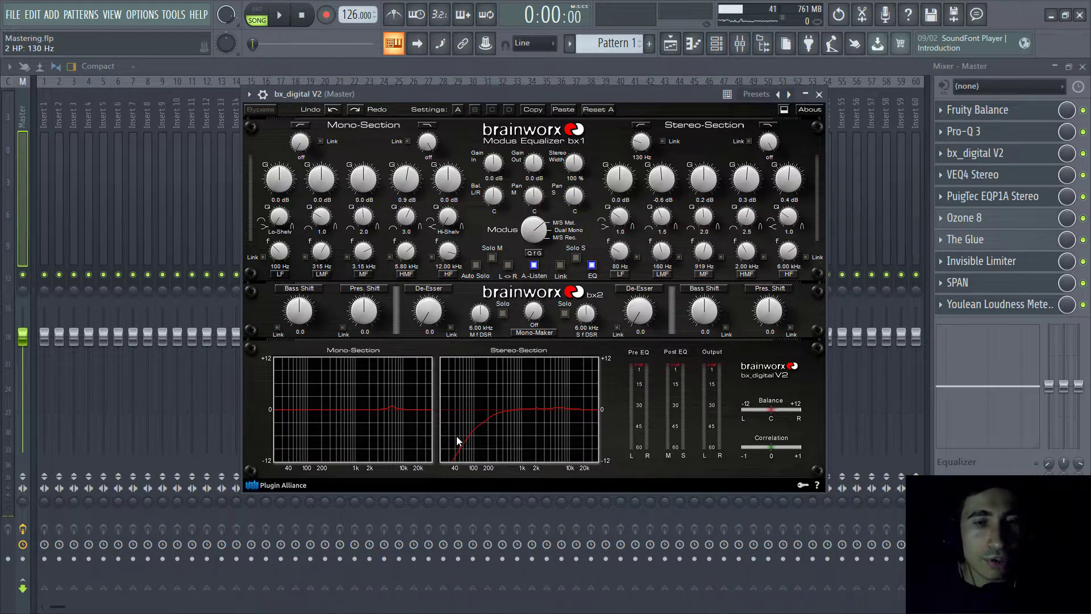
left_click(975, 153)
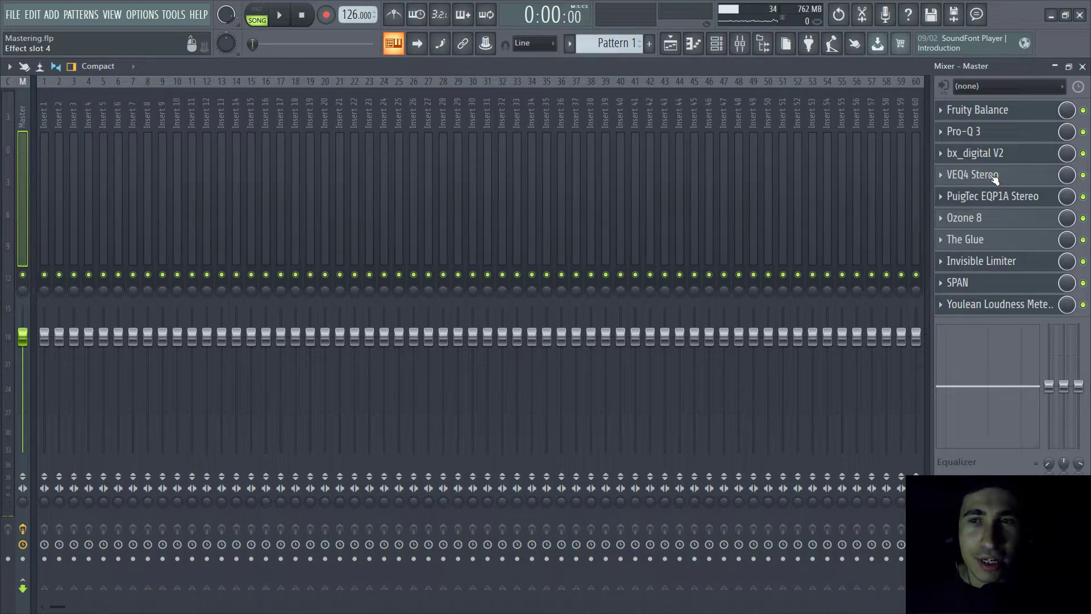
Step: Open VEQ4 Stereo on the Master channel and examine its frequency band and output settings
left_click(994, 179)
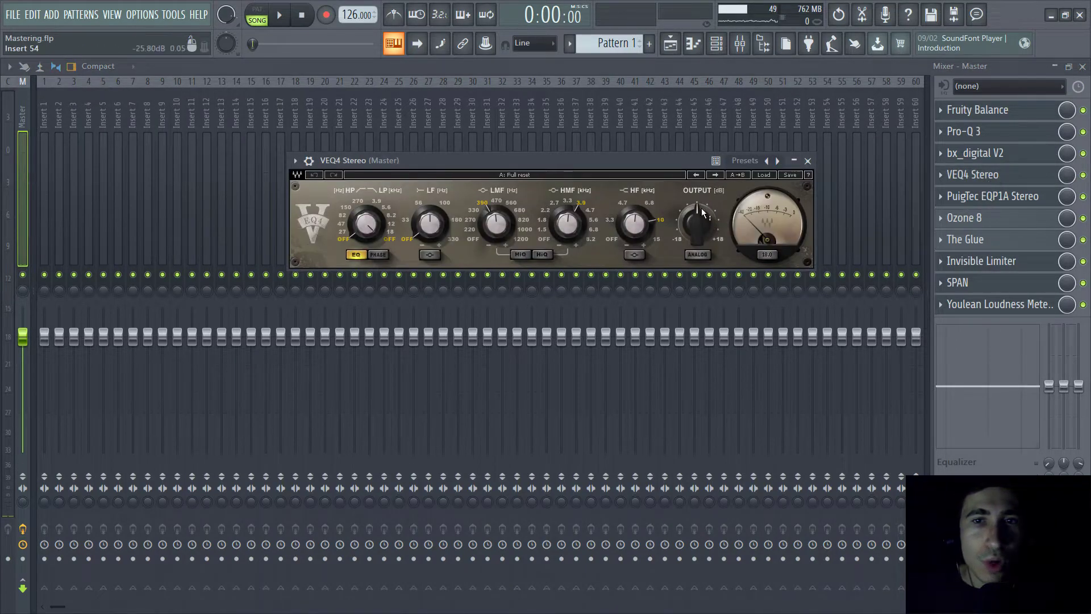
left_click_drag(578, 162, 566, 170)
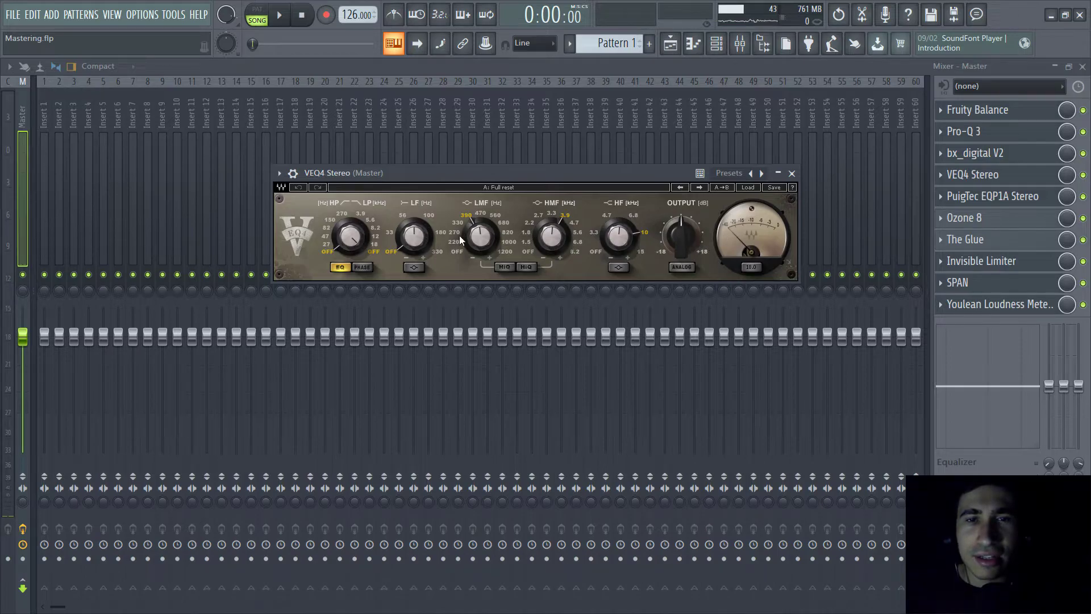
left_click_drag(438, 183, 424, 197)
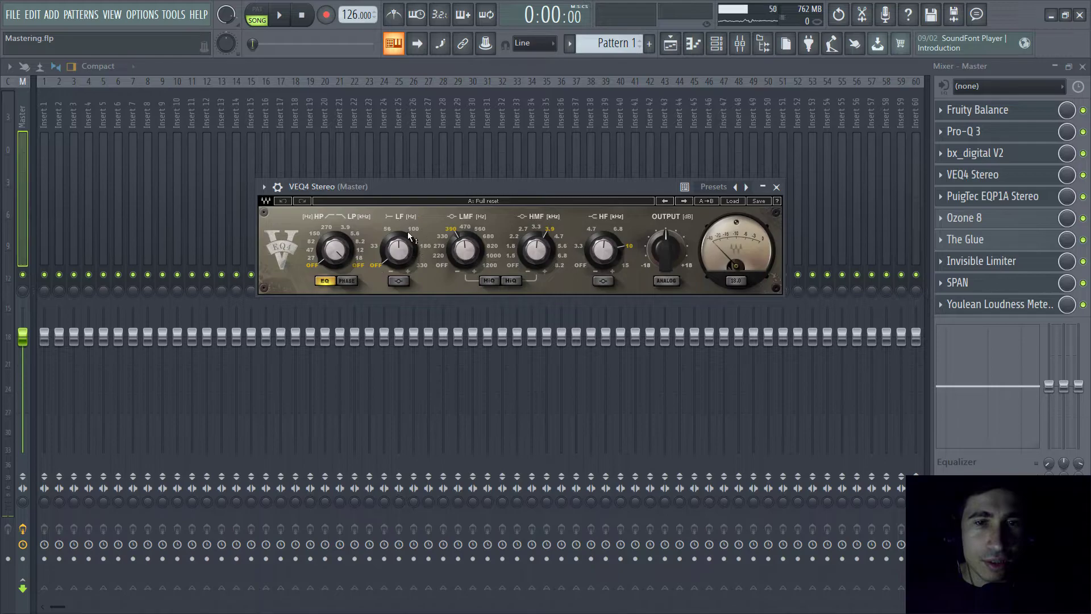
Step: Review the boost, attenuation and frequency settings of PuigTec EQP1A Stereo on the Master channel and close it
left_click(975, 196)
left_click_drag(448, 230, 602, 166)
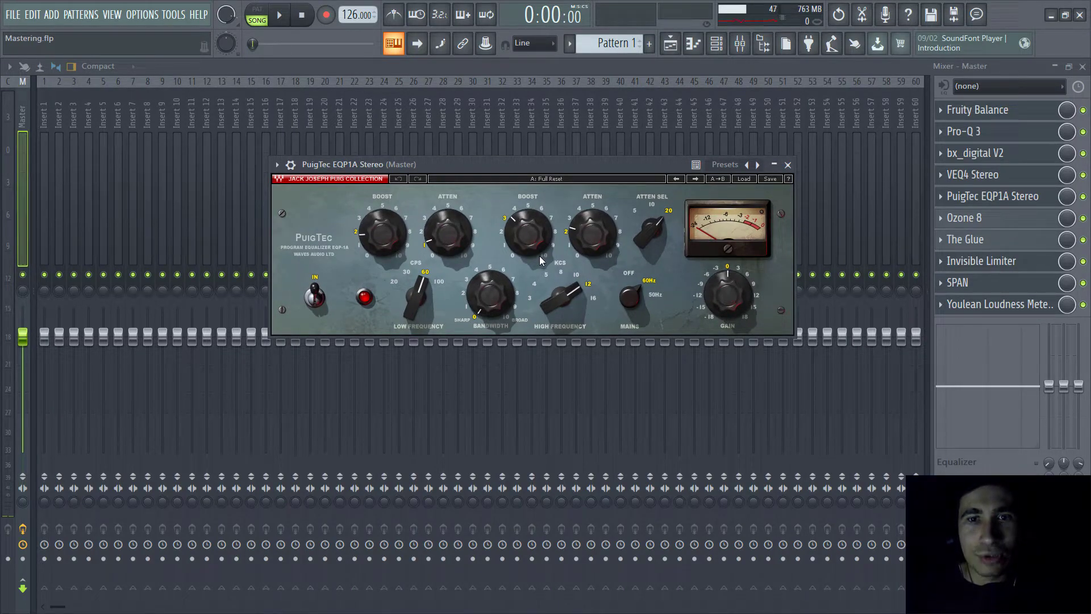
left_click_drag(505, 165, 502, 167)
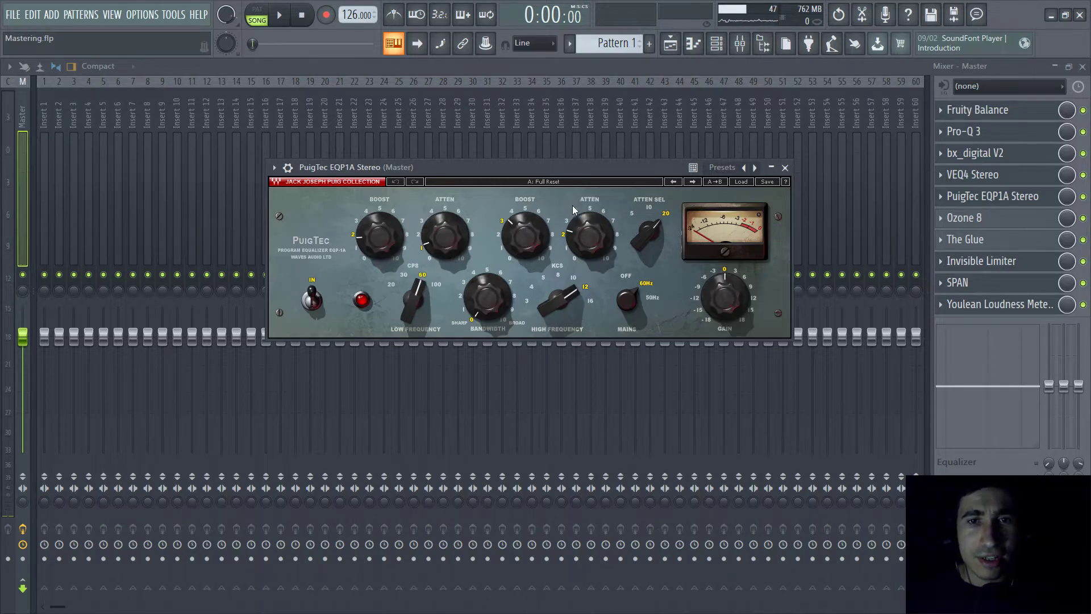
mouse_move(527, 167)
left_mouse_down()
mouse_move(518, 184)
mouse_move(541, 156)
left_mouse_up()
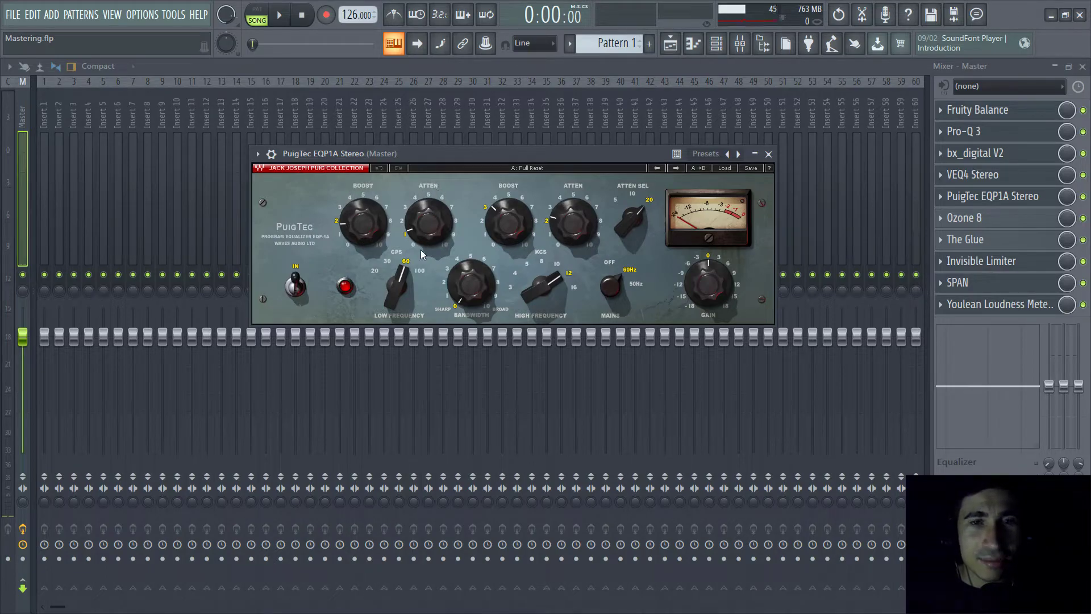
left_click_drag(397, 154, 394, 131)
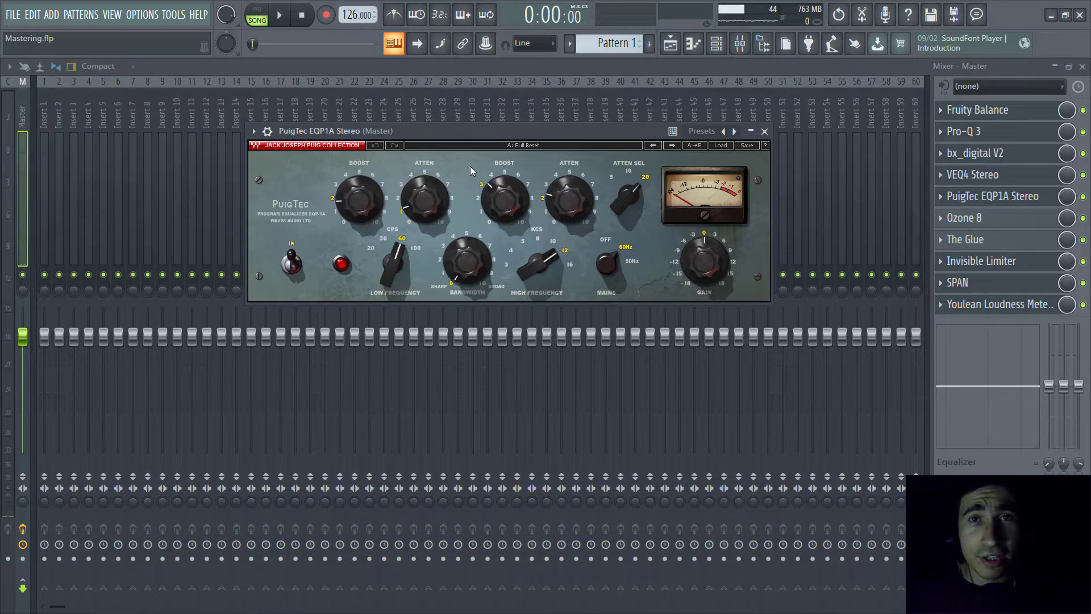
left_click(764, 132)
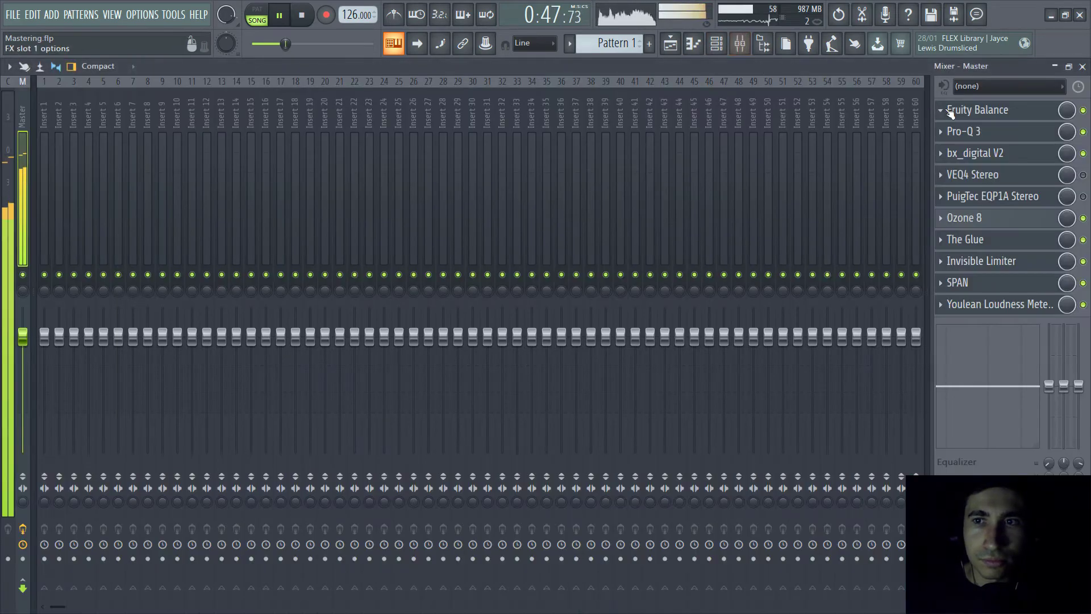
Step: Compare the master with and without VEQ4 Stereo and PuigTec EQP1A Stereo during playback, leave both enabled and stop playback
left_click(1083, 196)
left_click(1082, 175)
left_click(1083, 197)
left_click(1083, 175)
left_click(1083, 175)
left_click(1083, 196)
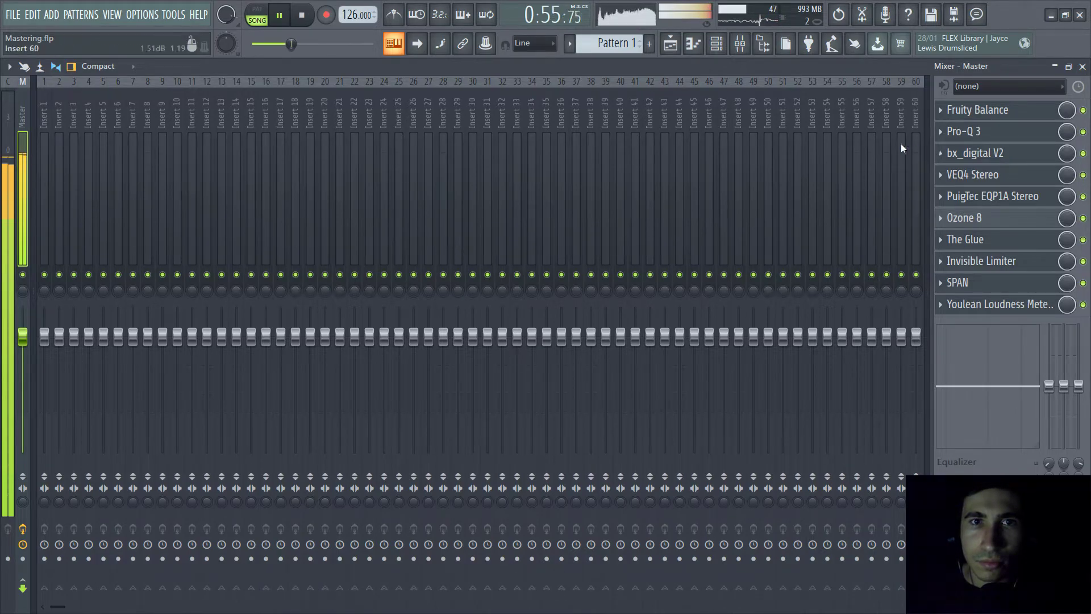
key("space")
Step: Check the playlist, then return to the mixer and view the Ozone 8 Imager's stereo width bands on the Master channel
left_click(670, 43)
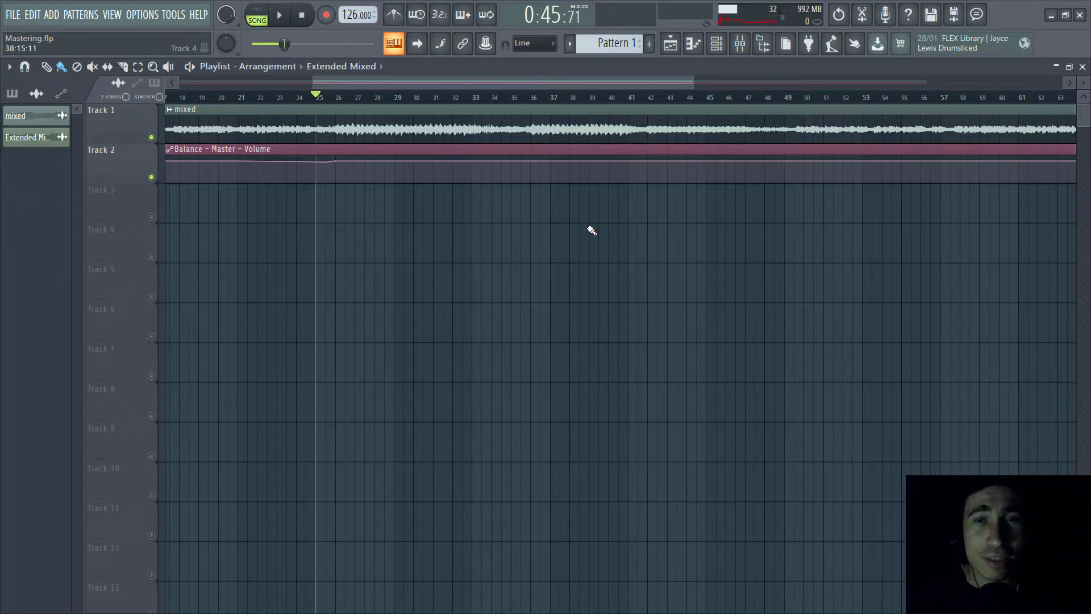
left_click(739, 44)
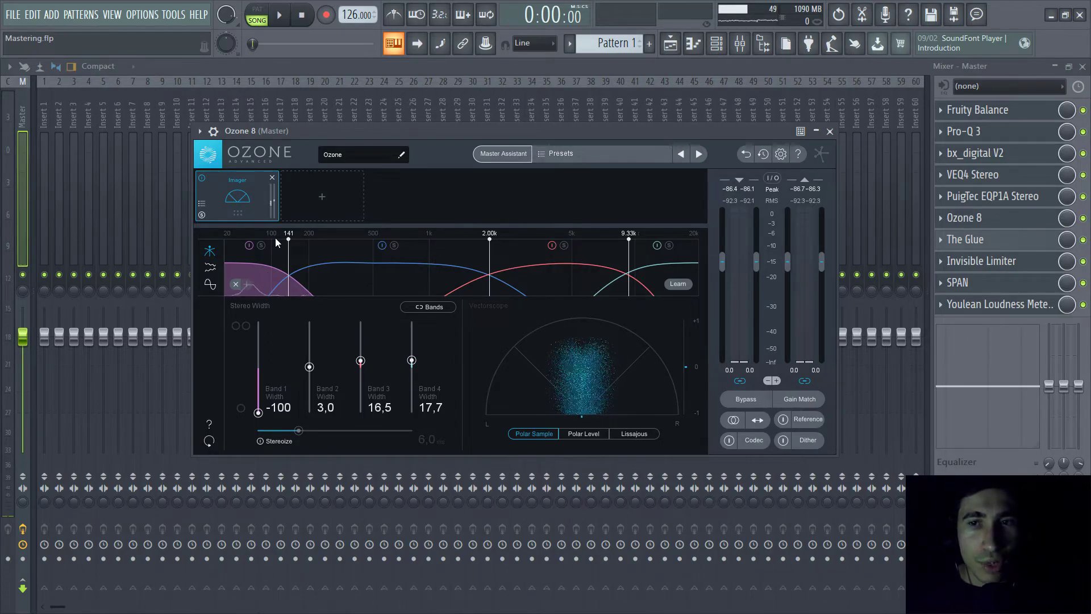
Step: Open The Glue on the Master channel and look up the "the glue two" preset in its Mastering presets
left_click(990, 239)
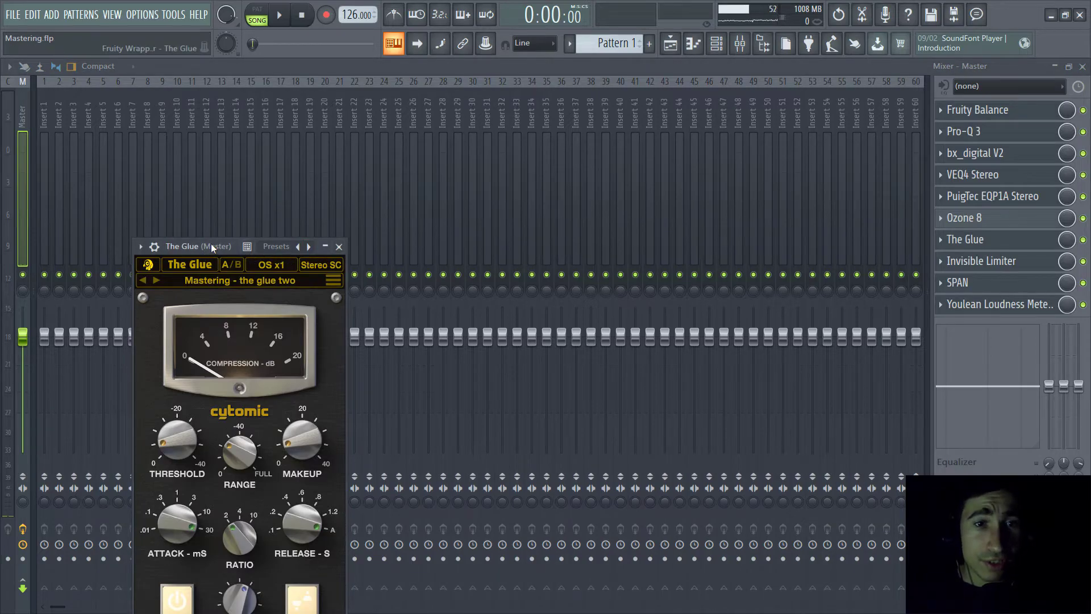
left_click_drag(211, 243, 446, 96)
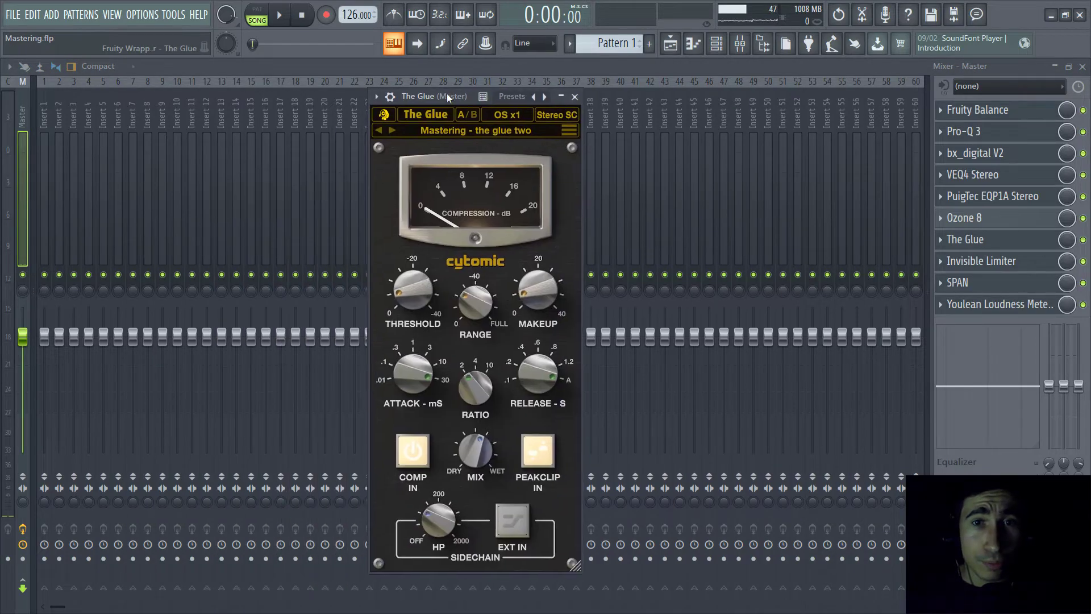
left_click(519, 134)
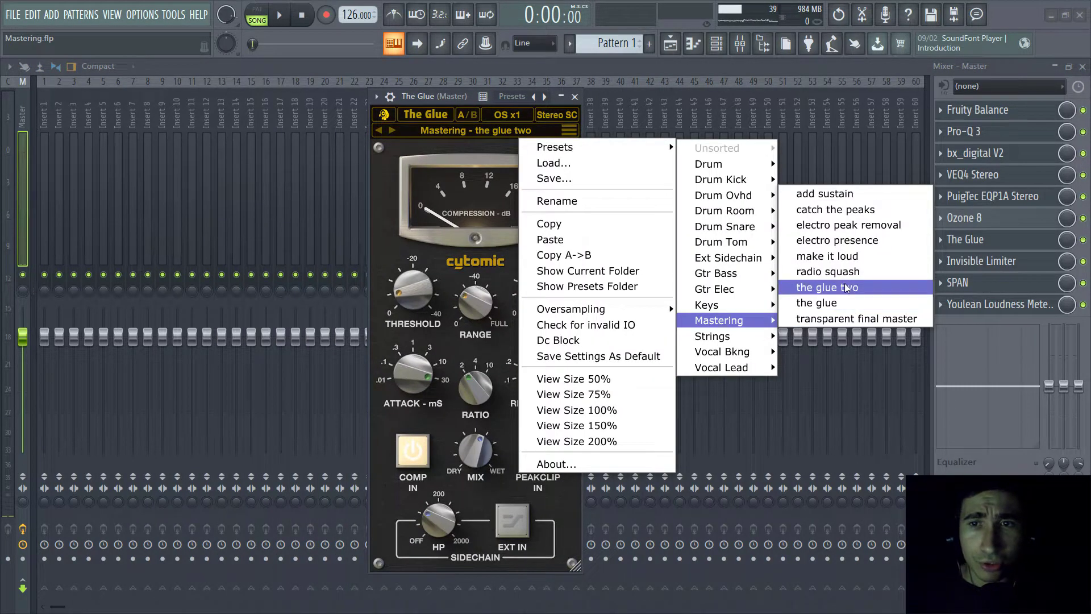
left_click(449, 96)
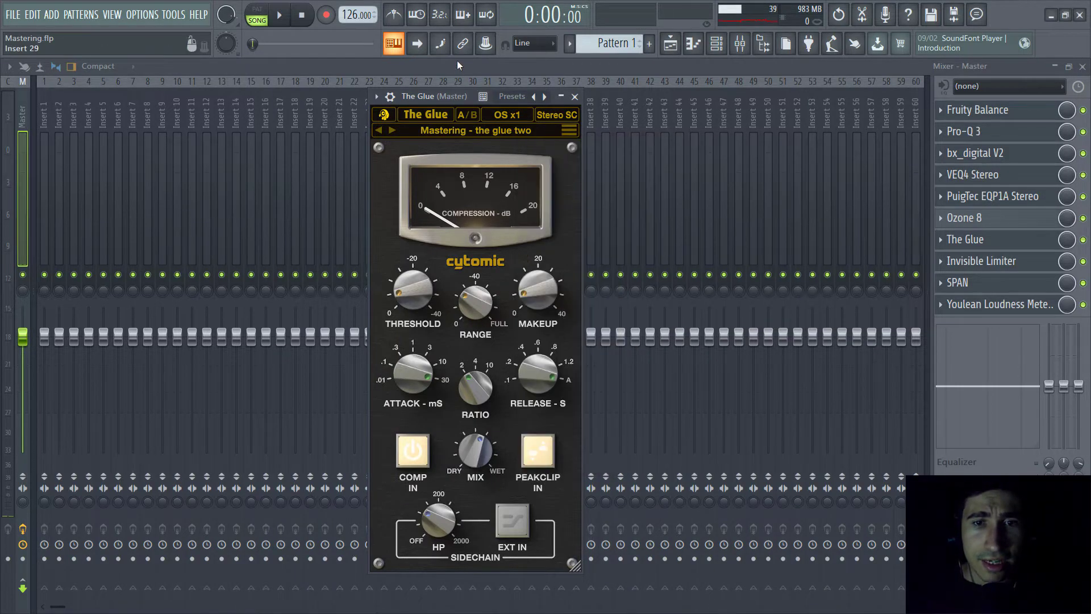
Step: Examine The Glue's Mix and Threshold settings
left_click_drag(450, 93, 490, 75)
mouse_move(466, 306)
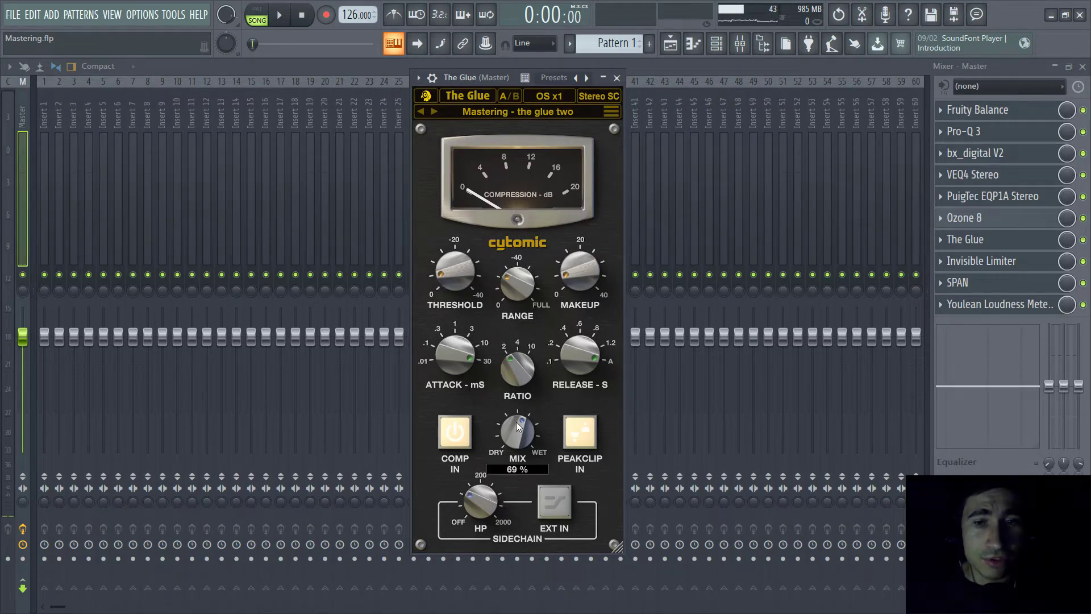
mouse_move(515, 432)
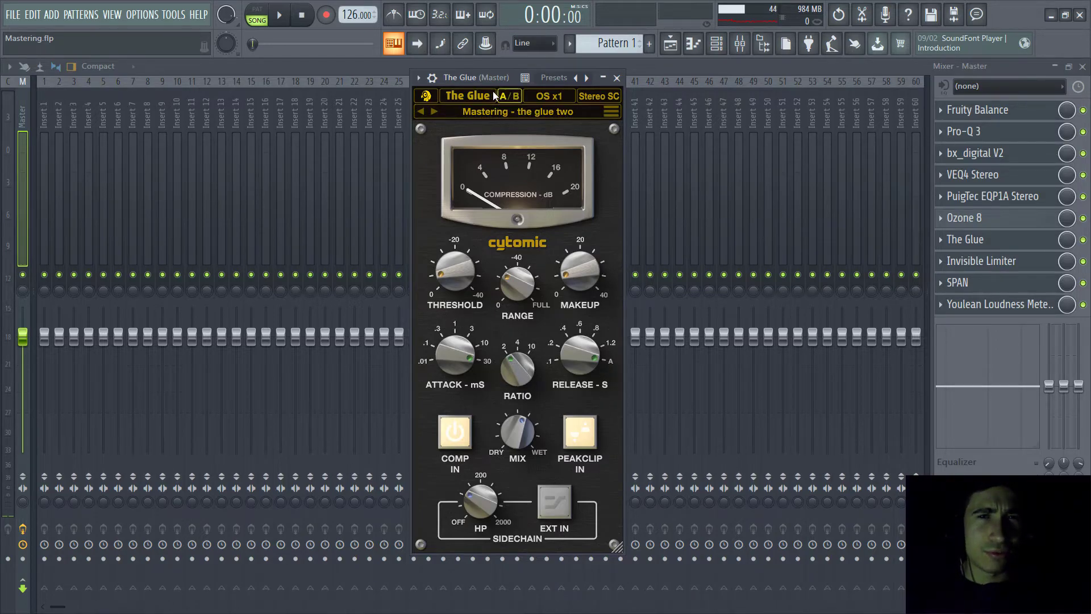
left_click_drag(472, 80, 476, 91)
mouse_move(477, 282)
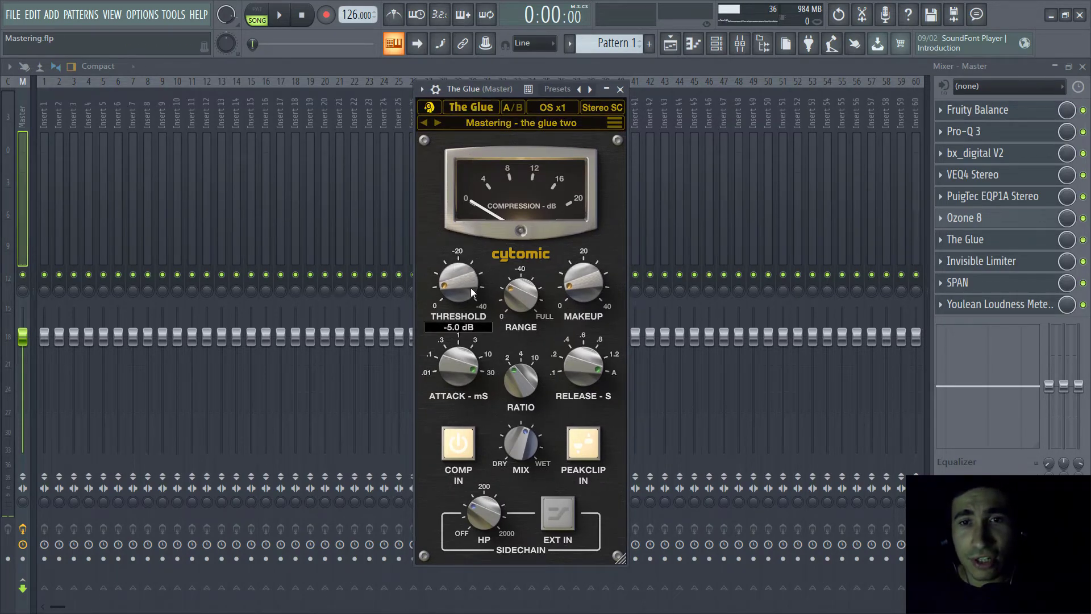
Step: View Invisible Limiter, SPAN and Youlean Loudness Meter 2 on the Master channel
left_click(1000, 262)
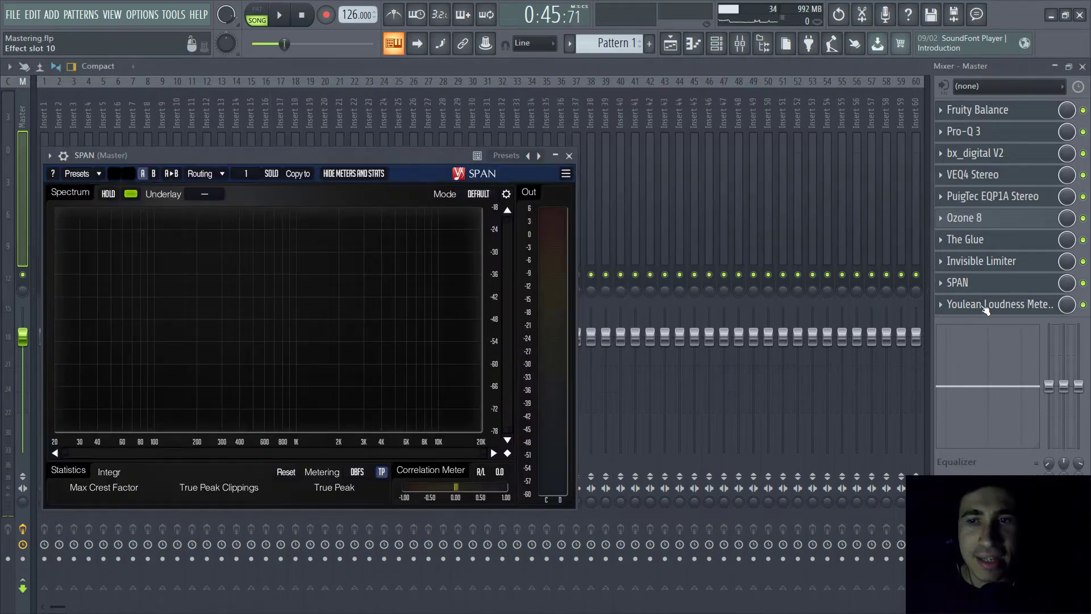
left_click_drag(376, 155, 578, 91)
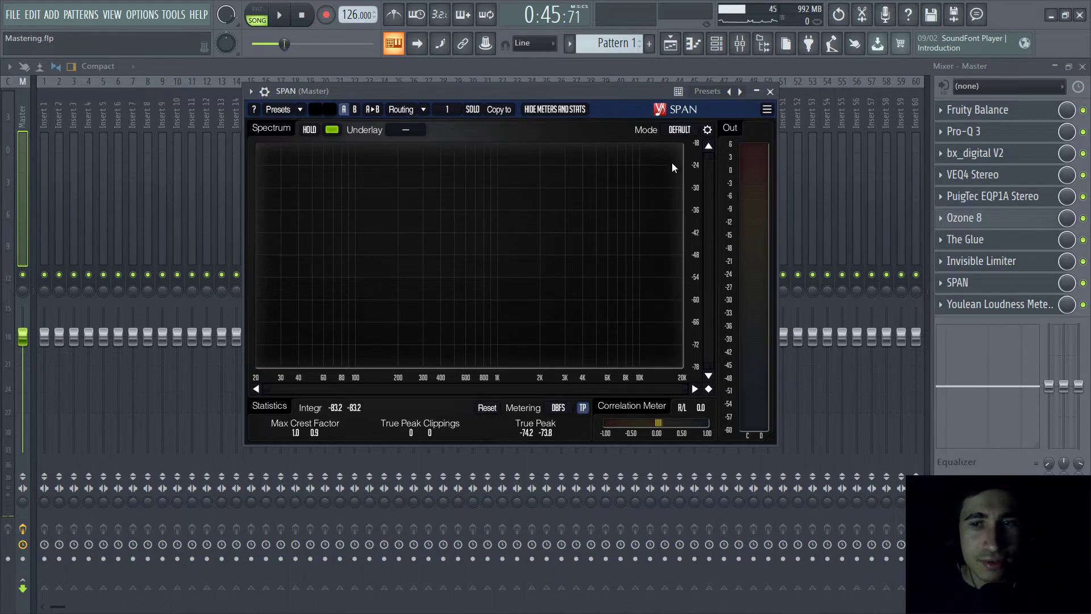
left_click(1000, 304)
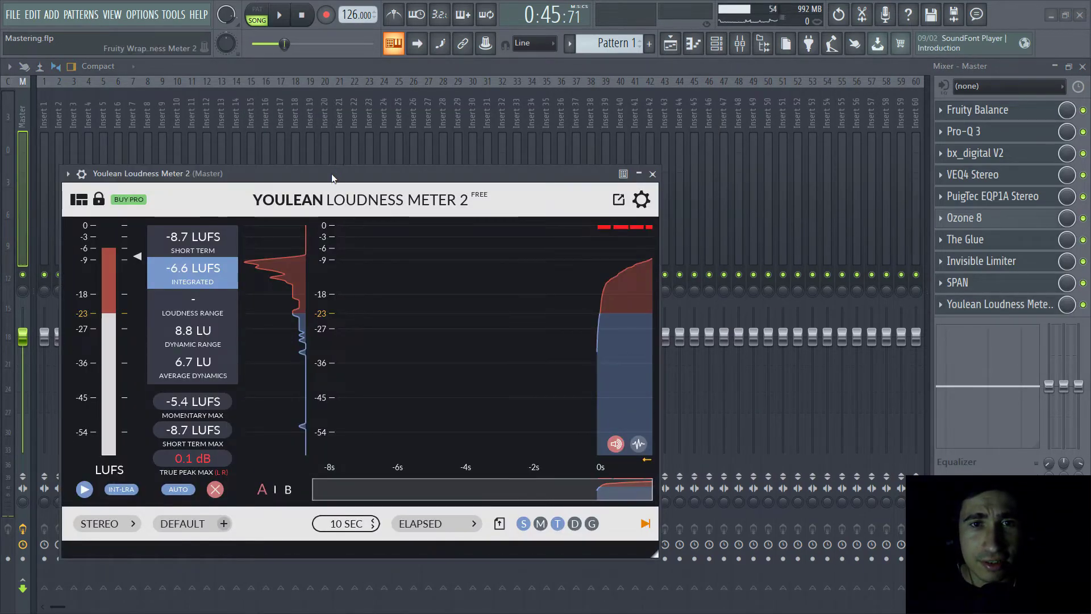
left_click_drag(490, 181, 648, 147)
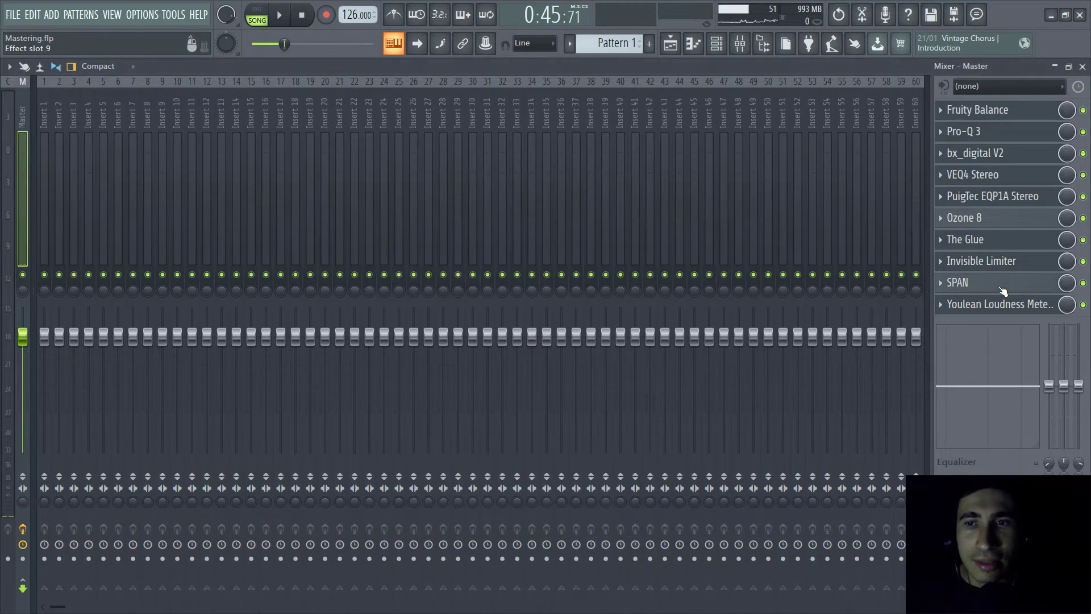
Step: Play the track from around bar 26 with SPAN open on the Master channel, toggle its spectrum Hold and stop playback
left_click(1000, 284)
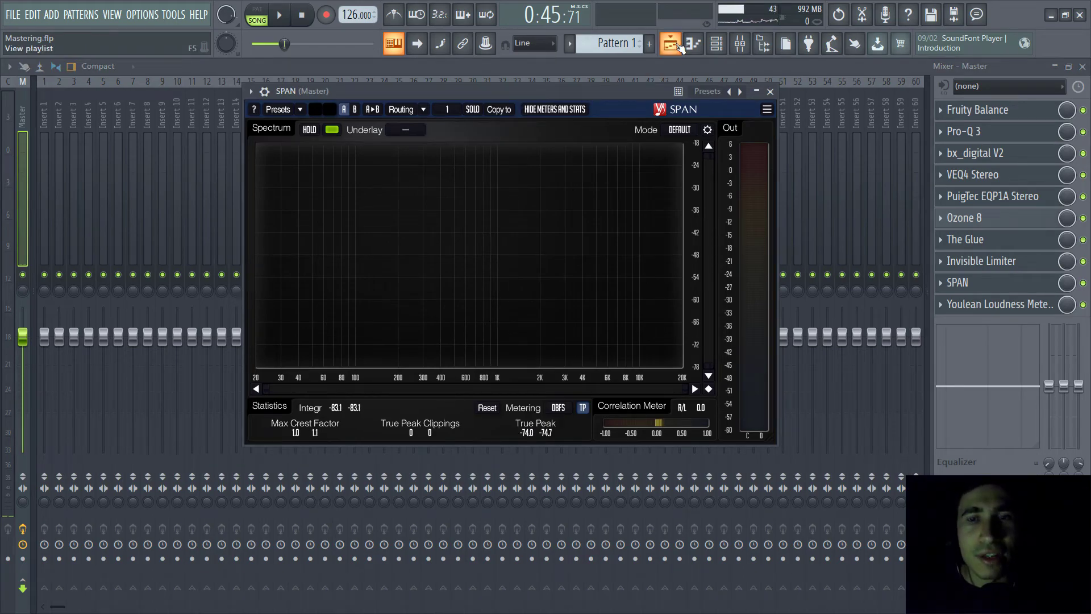
left_click(671, 44)
left_click(336, 96)
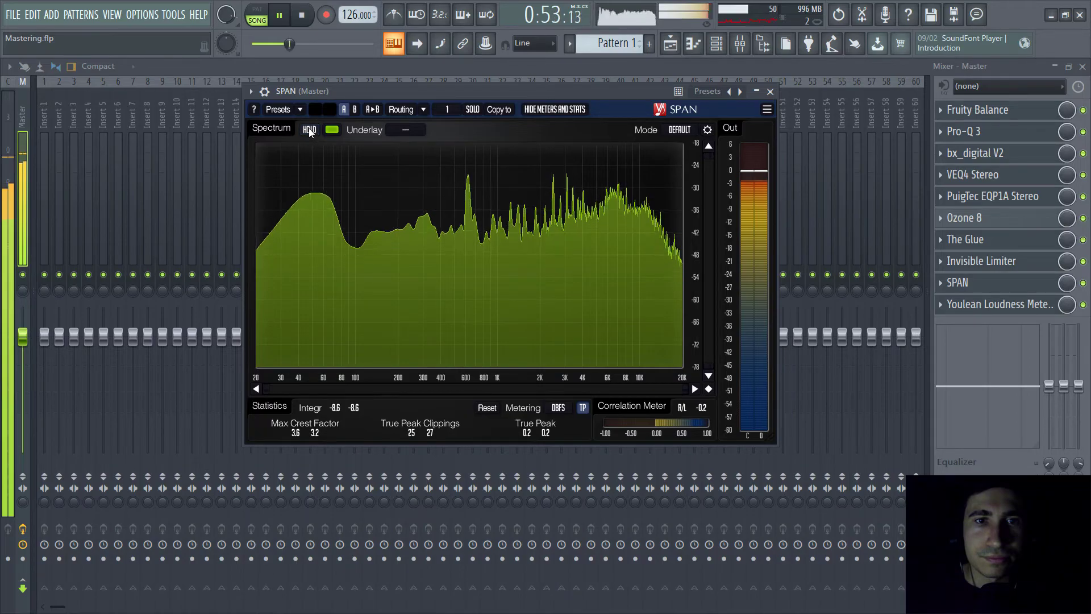
left_click(310, 132)
key("space")
left_click(342, 112)
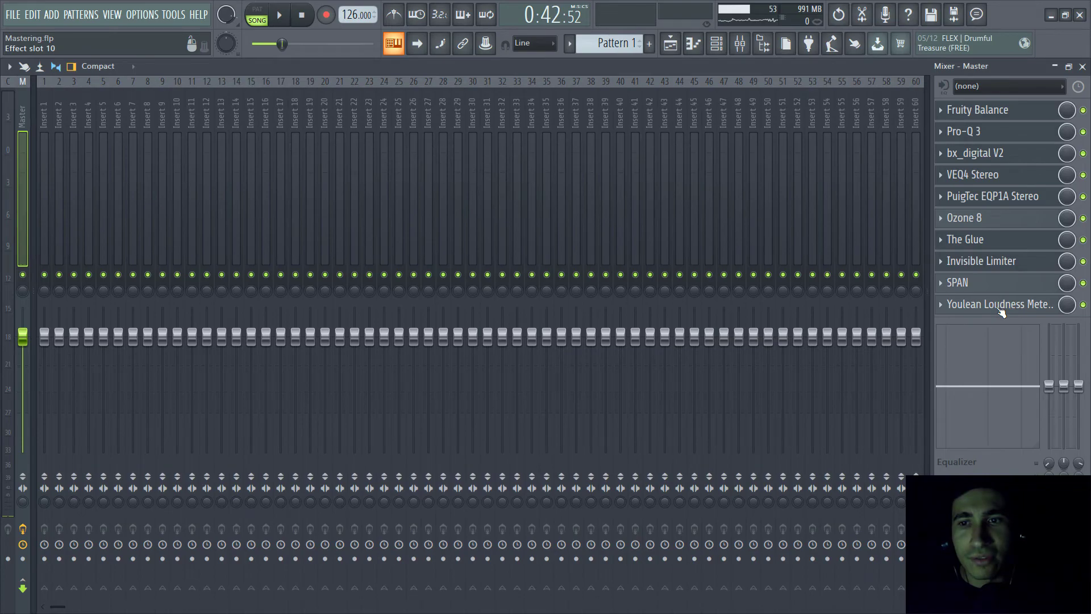
Step: Examine the short-term, integrated and true-peak readings in Youlean Loudness Meter 2 and return to the playlist
left_click(1001, 311)
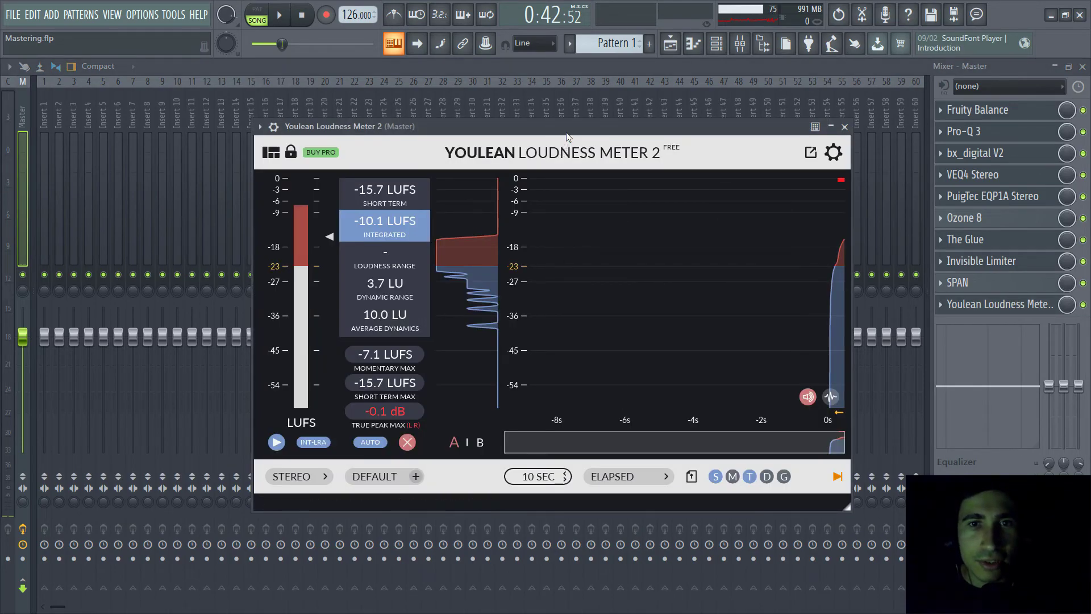
left_click_drag(655, 131, 636, 125)
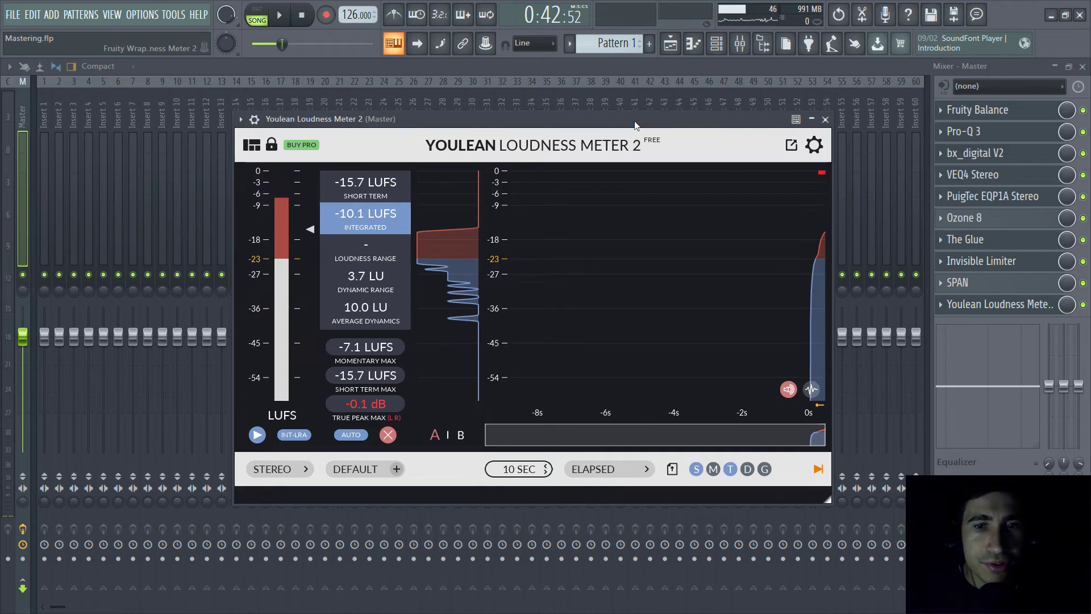
left_click_drag(634, 124, 630, 120)
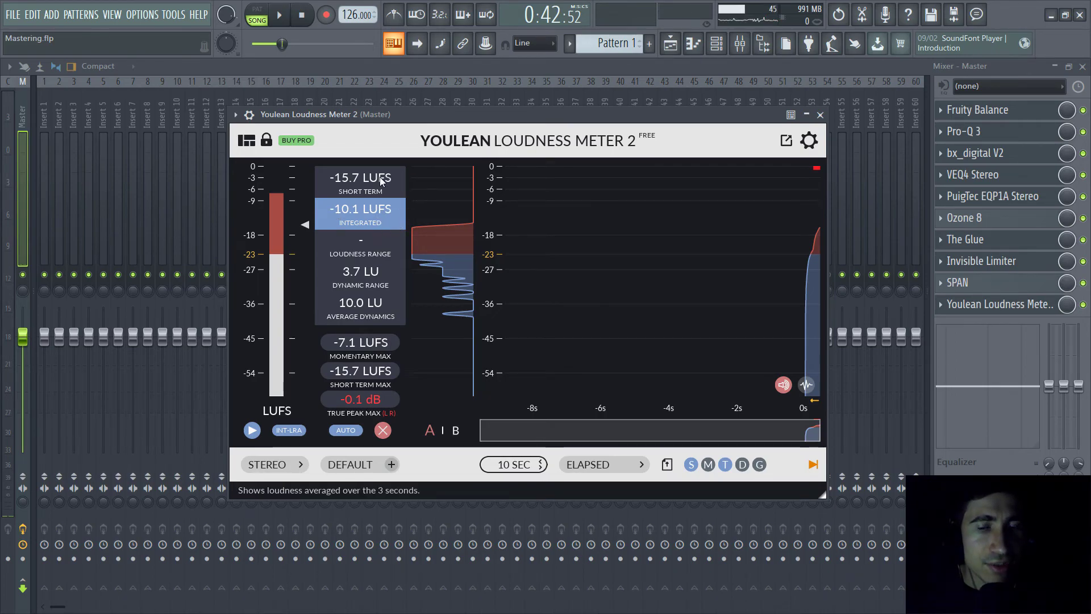
left_click_drag(397, 114, 391, 95)
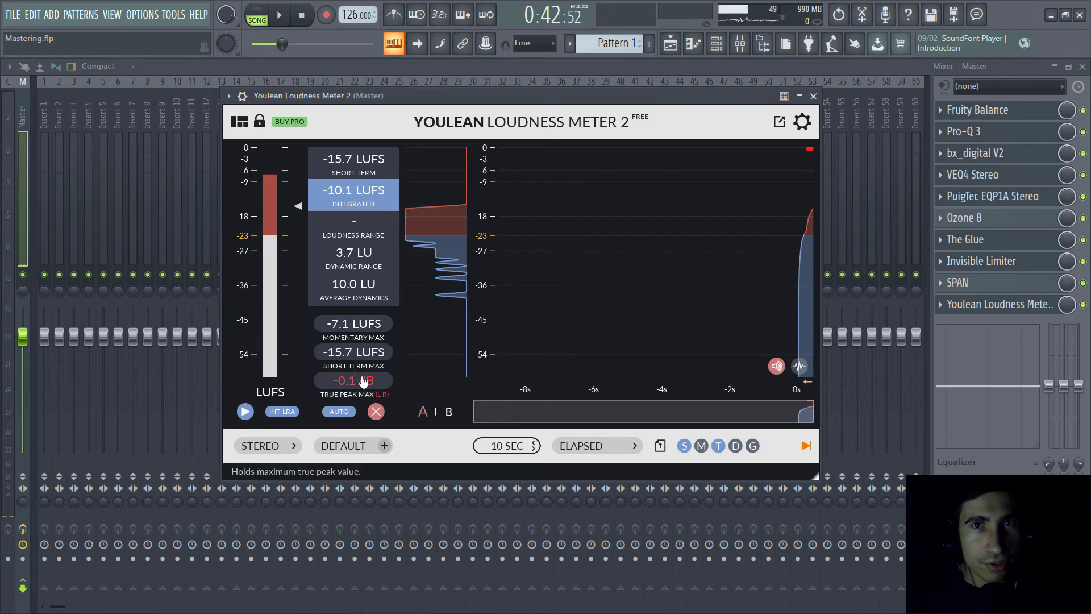
left_click(680, 45)
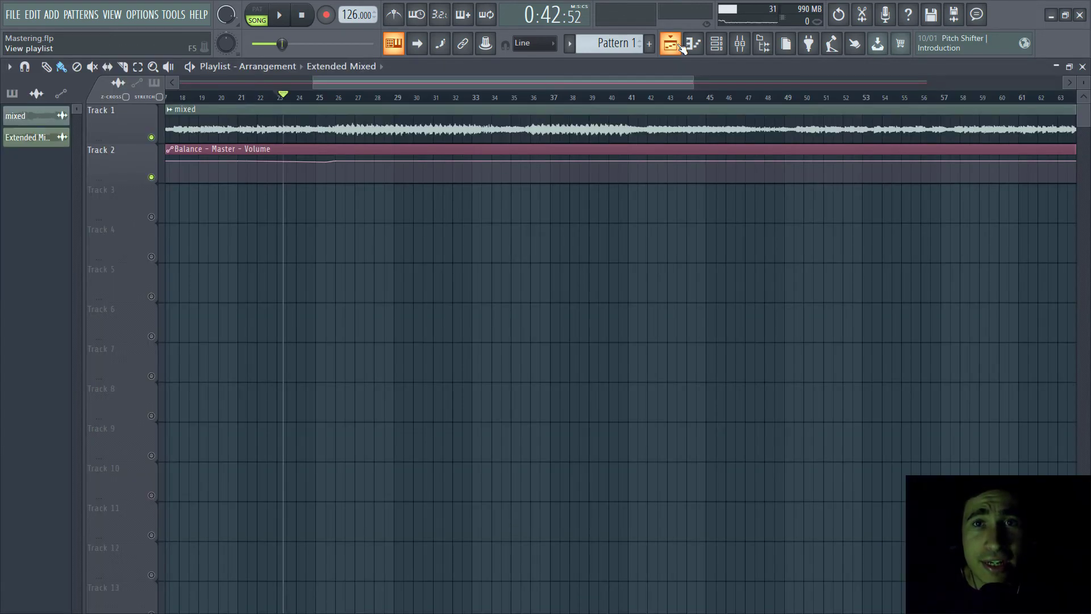